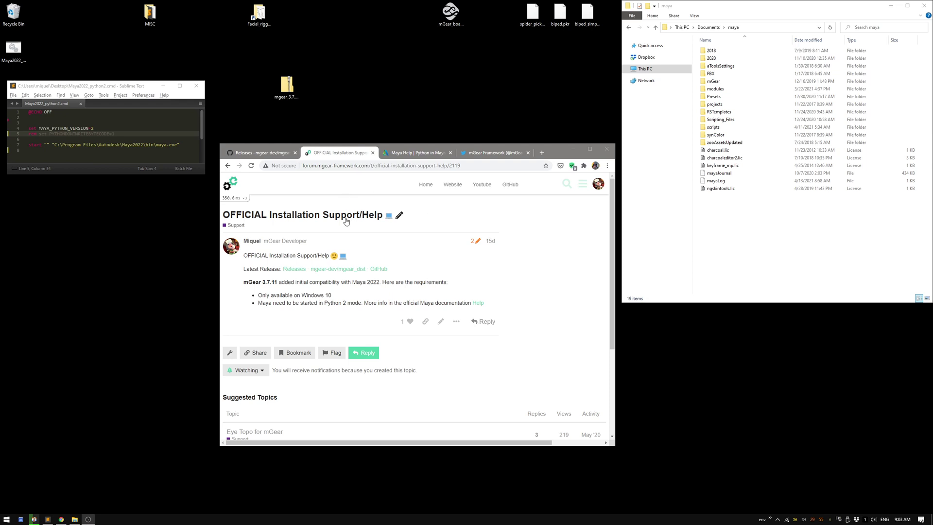
# Step: Examine the Python in Maya help page for the Windows command and environment variable that start Maya in Python 2 mode
pyautogui.moveTo(555, 153); pyautogui.dragTo(548, 159)
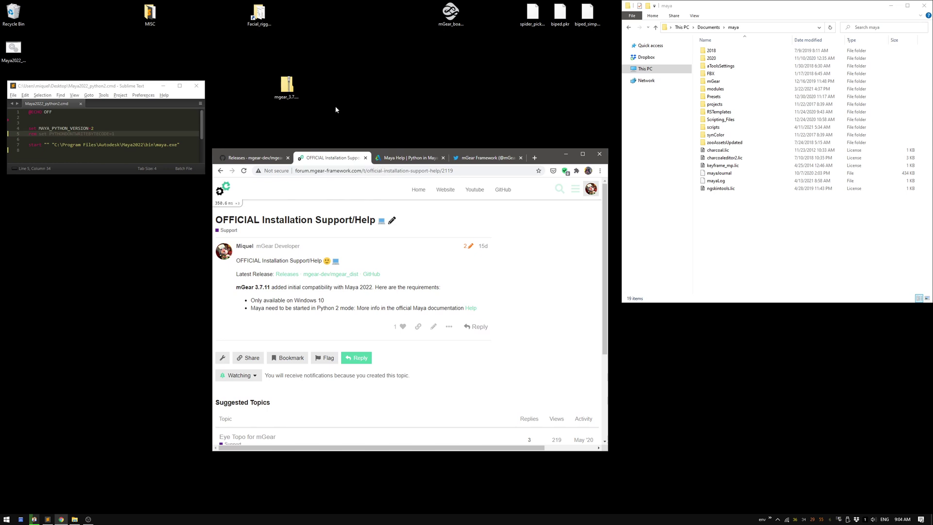
pyautogui.click(324, 128)
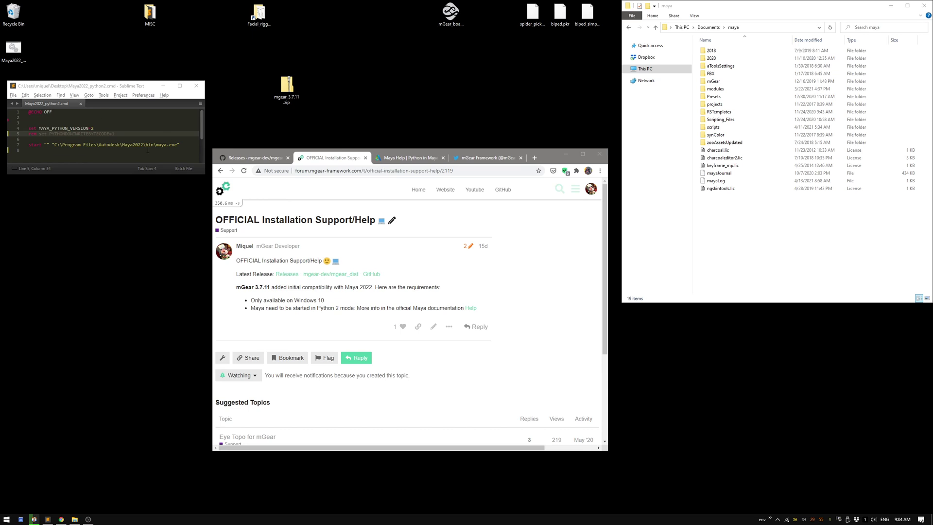
pyautogui.click(398, 159)
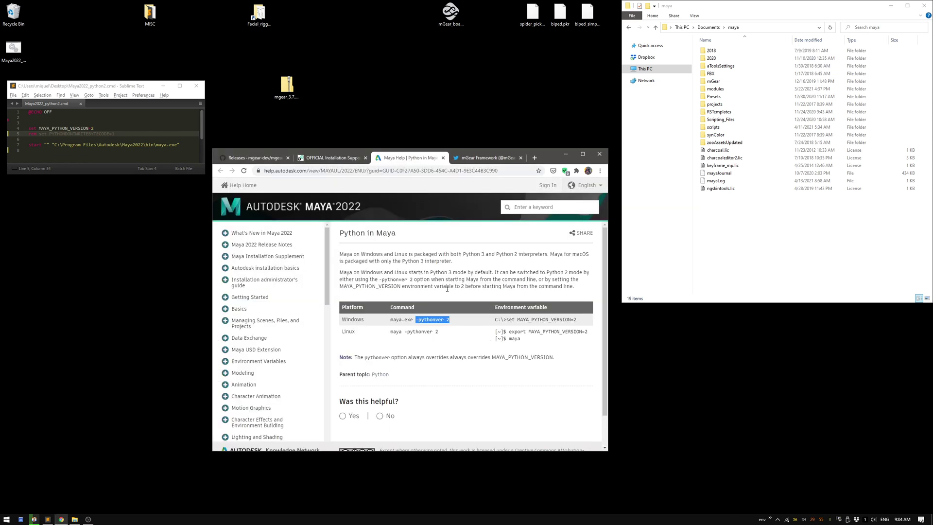
pyautogui.click(447, 289)
pyautogui.moveTo(391, 320); pyautogui.dragTo(457, 321)
pyautogui.moveTo(507, 320); pyautogui.dragTo(580, 323)
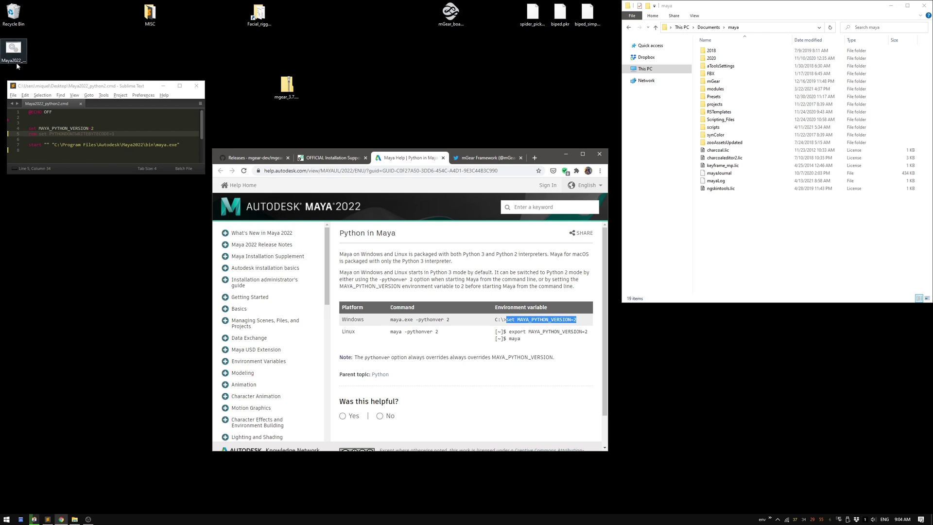
# Step: Uncomment the line setting PYTHONDONTWRITEBYTECODE to 1 in Maya2022_python2.cmd and save the file
pyautogui.click(95, 129)
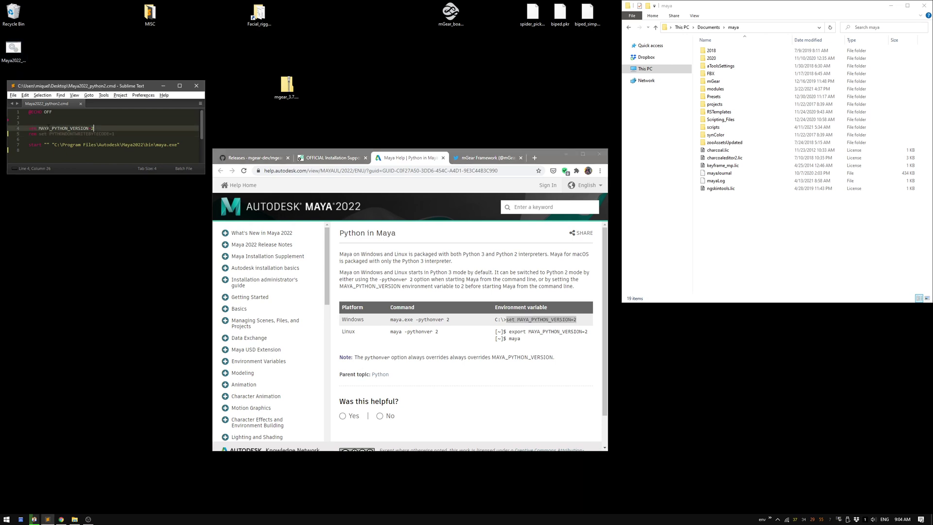
pyautogui.doubleClick(78, 128)
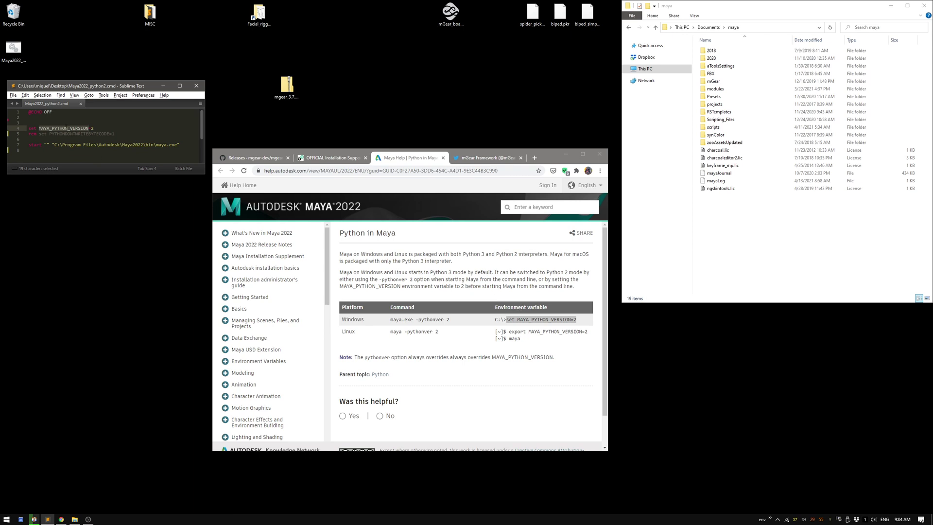
pyautogui.click(95, 129)
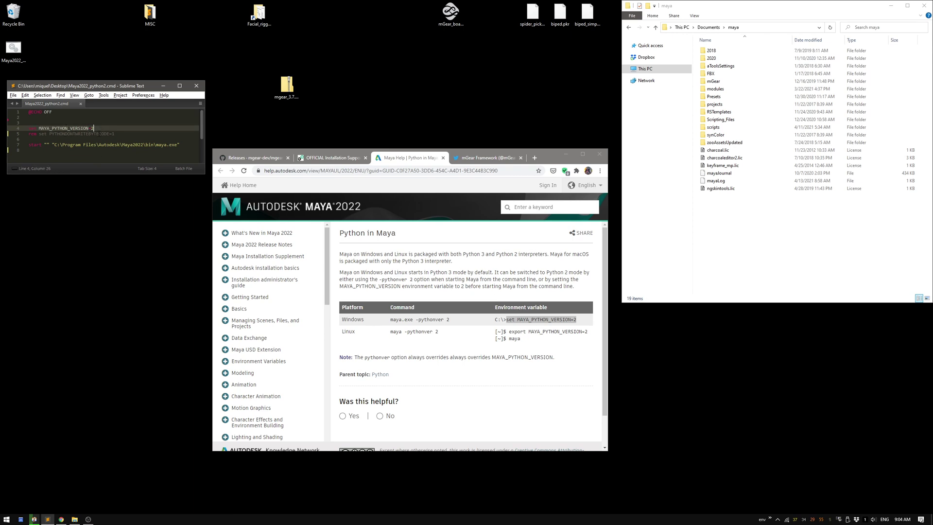
pyautogui.click(121, 134)
pyautogui.hotkey('ctrl', '/')
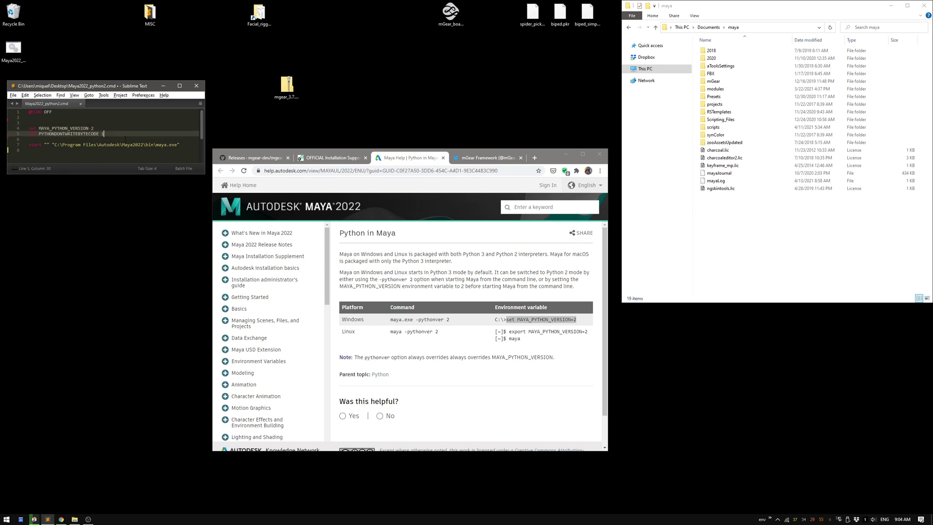
pyautogui.doubleClick(69, 133)
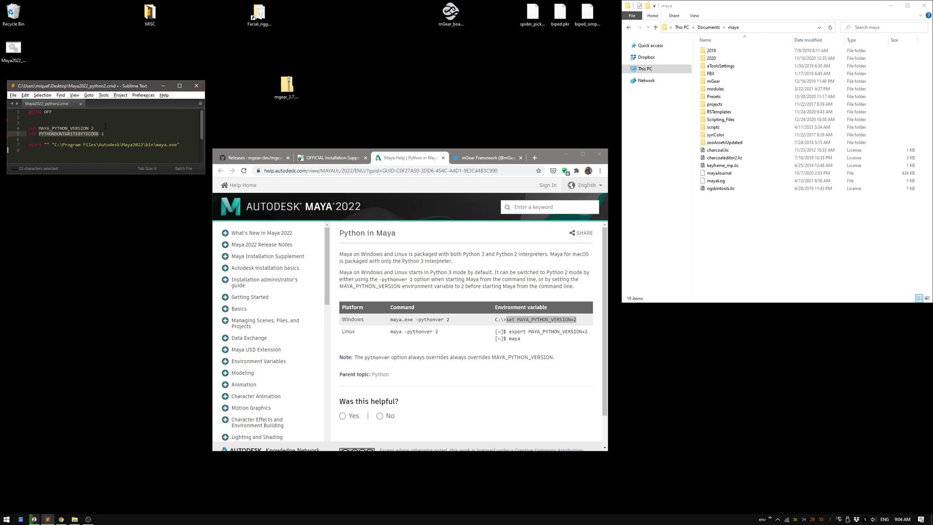
pyautogui.tripleClick(28, 145)
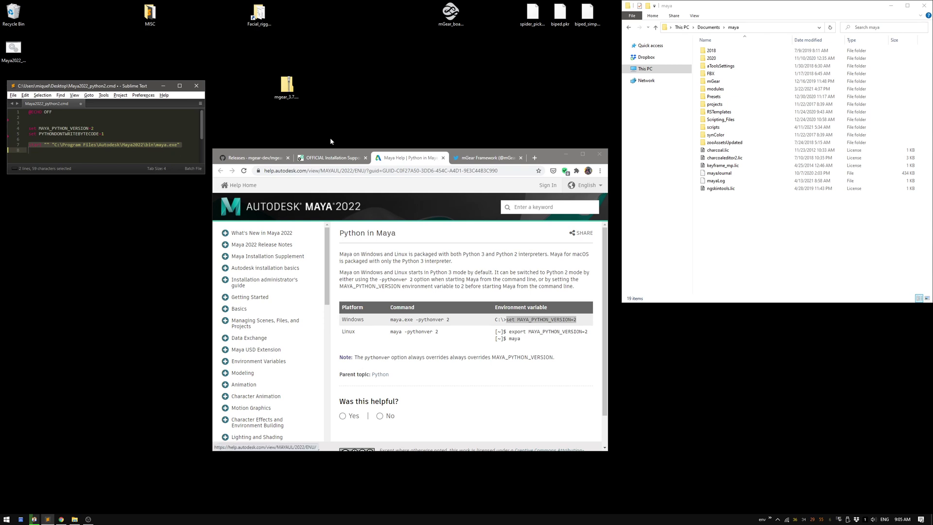
pyautogui.click(105, 124)
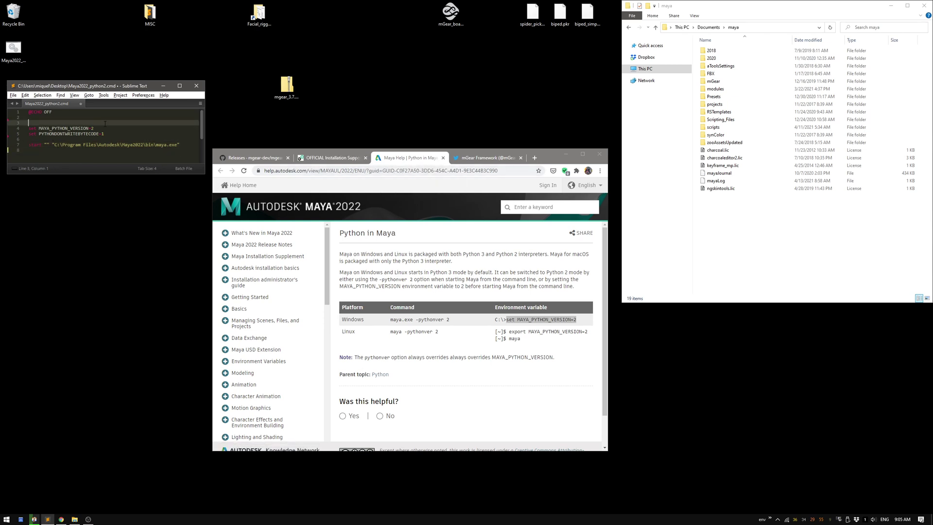
pyautogui.hotkey('ctrl', 's')
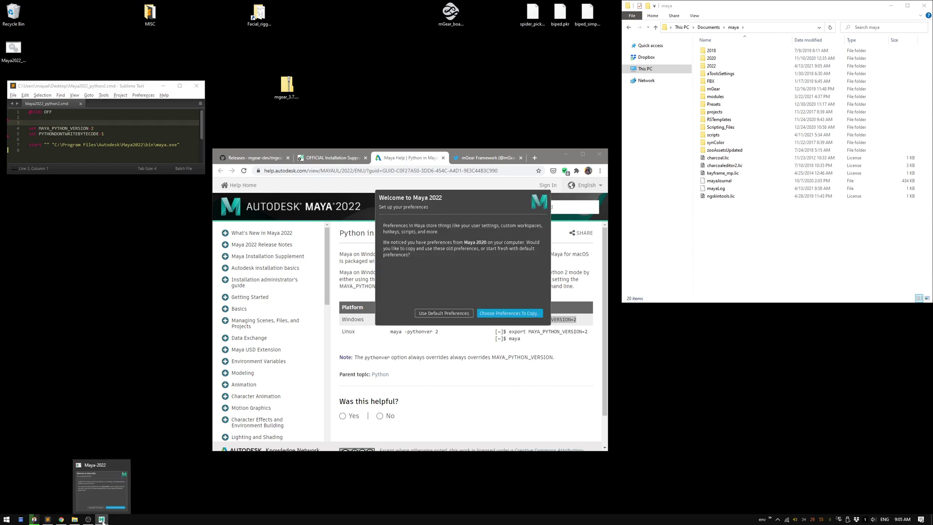
# Step: Start Maya 2022 with default preferences and allow both untrusted plugins to load, including zooundo.py
pyautogui.moveTo(470, 208); pyautogui.dragTo(426, 76)
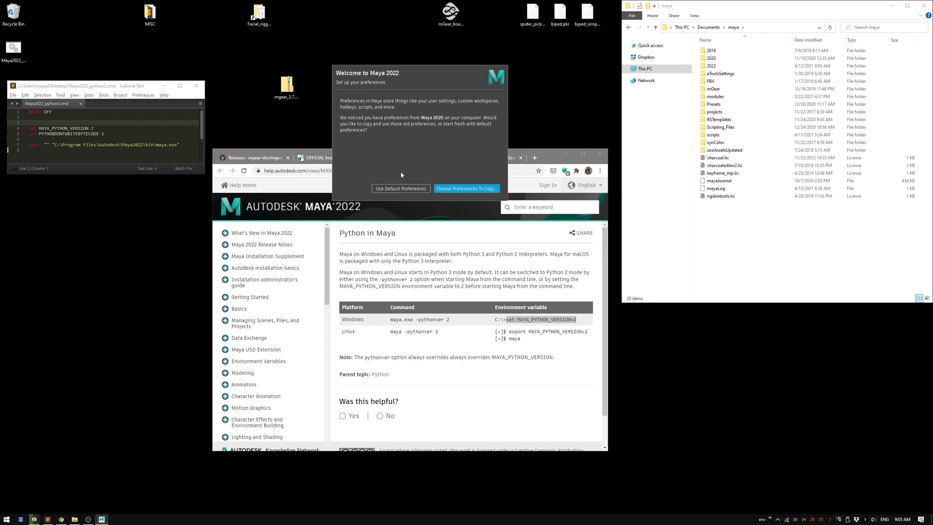
pyautogui.click(391, 190)
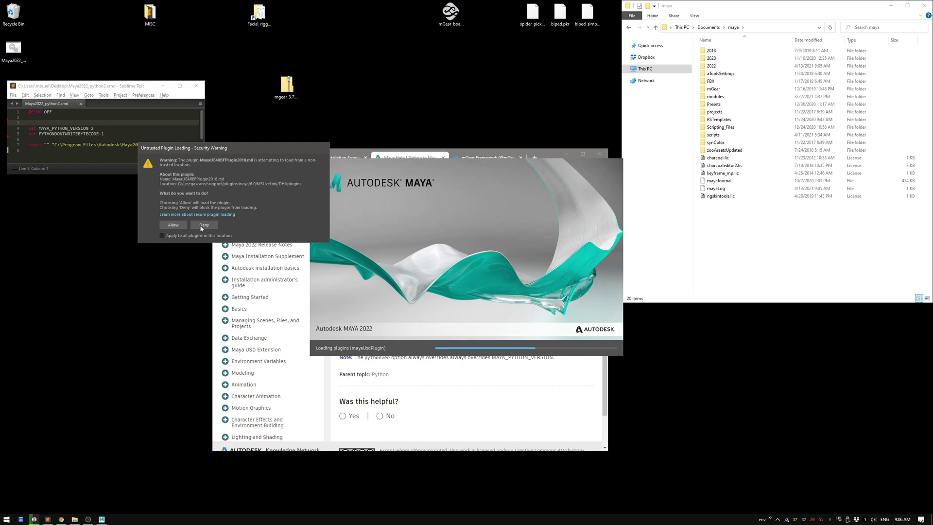
pyautogui.click(175, 227)
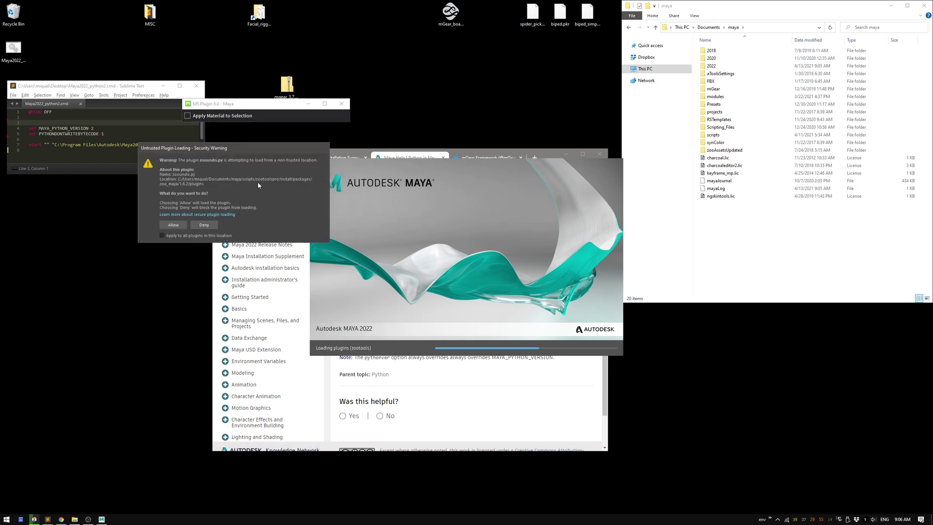
pyautogui.click(173, 225)
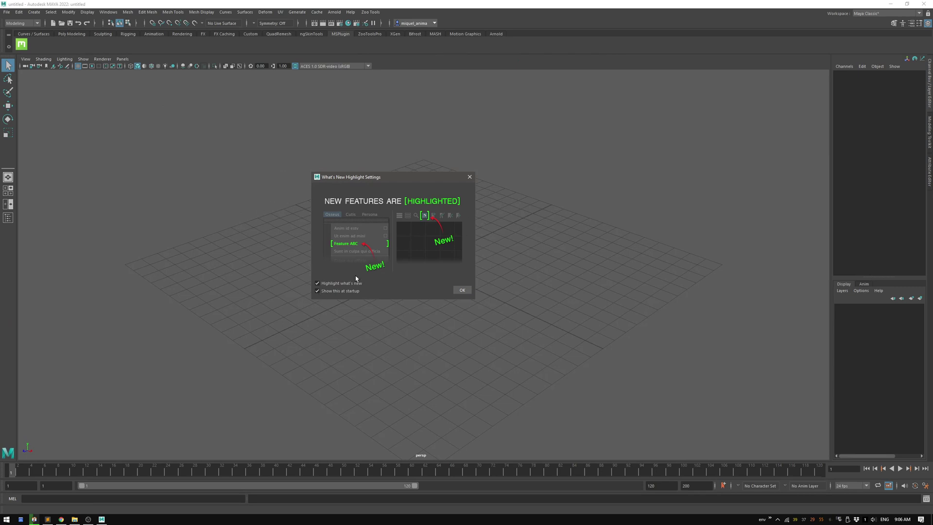
# Step: Turn off new-feature highlighting and its display at startup, and dismiss the What's New Highlight Settings
pyautogui.click(321, 291)
pyautogui.click(320, 283)
pyautogui.click(470, 177)
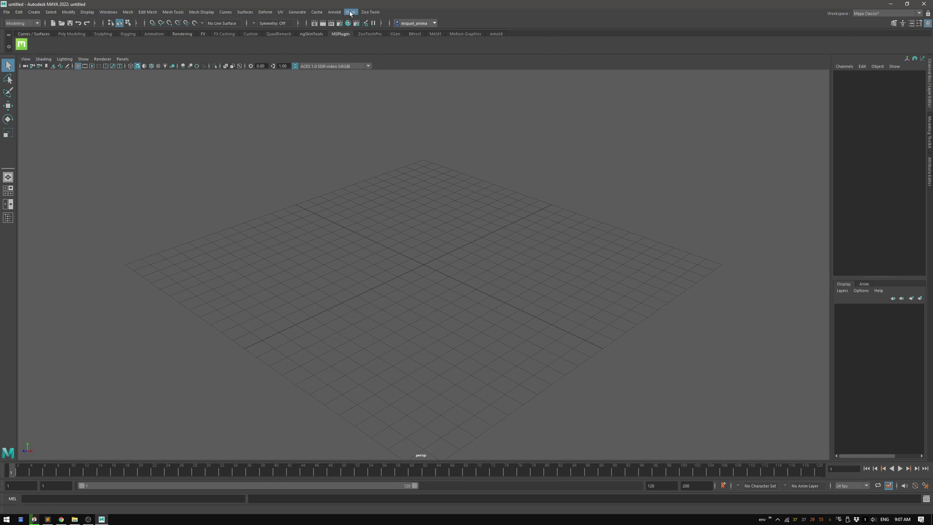
# Step: Switch to the browser and reach the releases list from the main page of the mgear_dist GitHub repository
pyautogui.hotkey('alt', 'Tab')
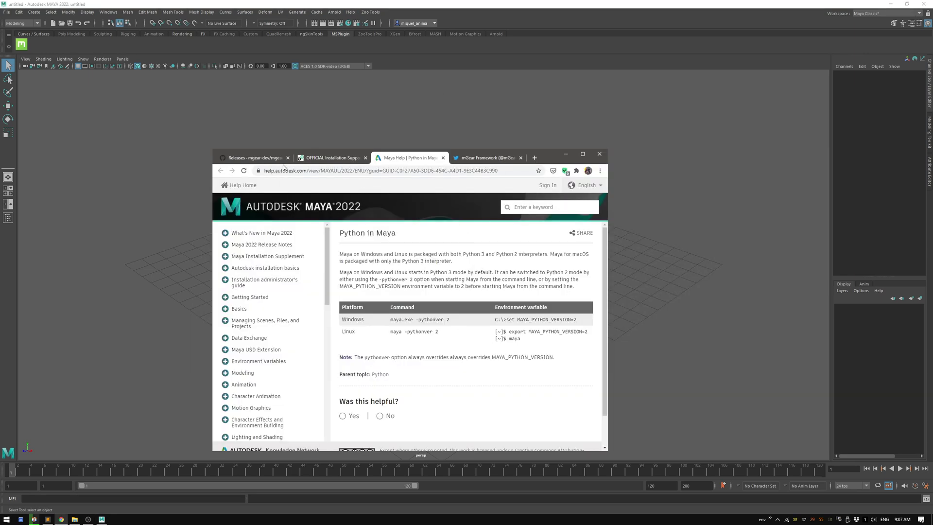
pyautogui.click(264, 158)
pyautogui.scroll(1, 338, 248)
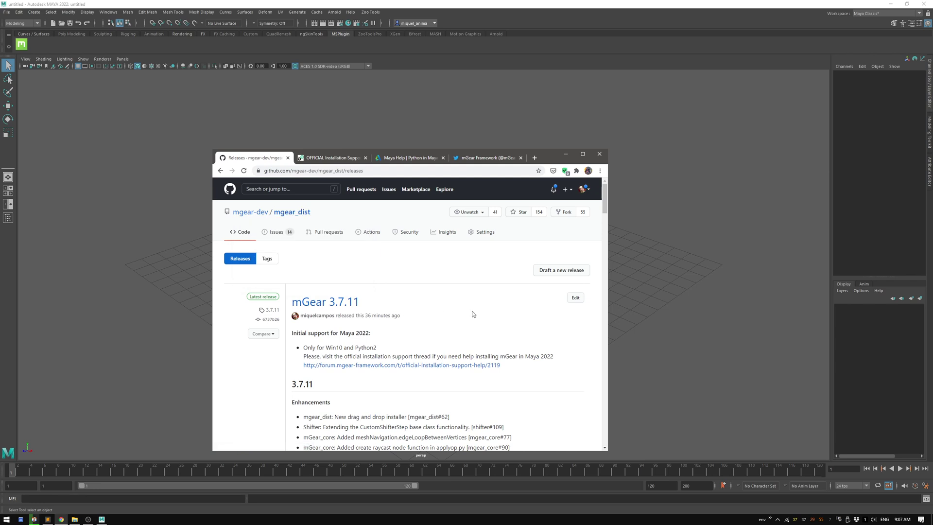
pyautogui.scroll(-1, 456, 313)
pyautogui.scroll(1, 291, 229)
pyautogui.click(302, 212)
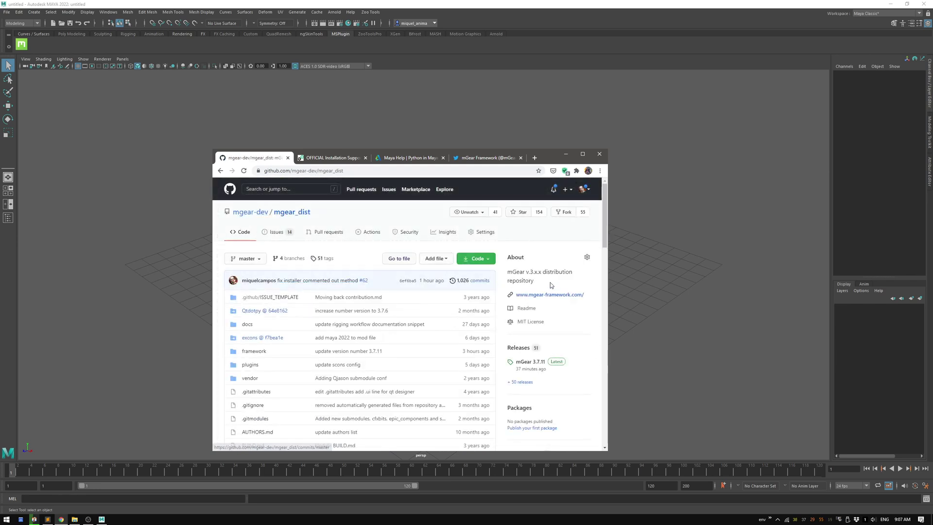
pyautogui.click(524, 347)
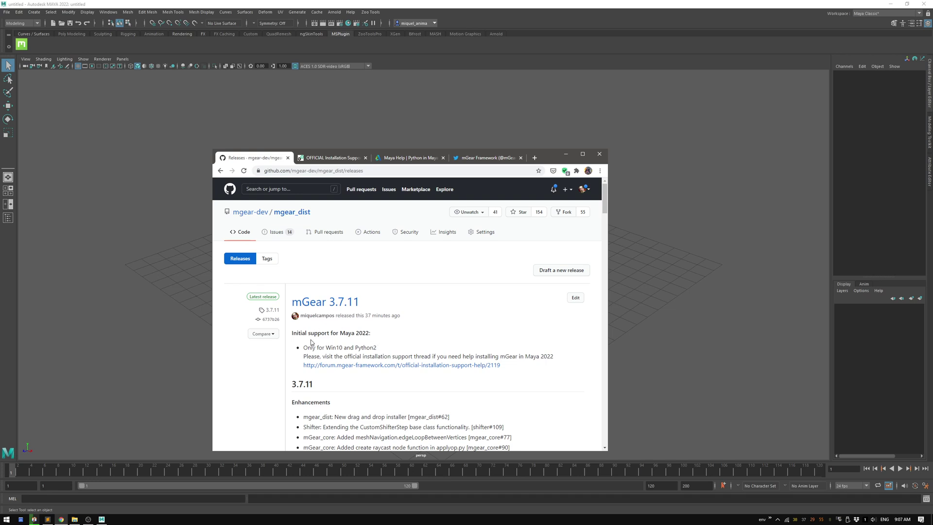
# Step: Open the mGear 3.7.11 release and locate mgear_3.7.11.zip among its assets
pyautogui.scroll(-1, 312, 342)
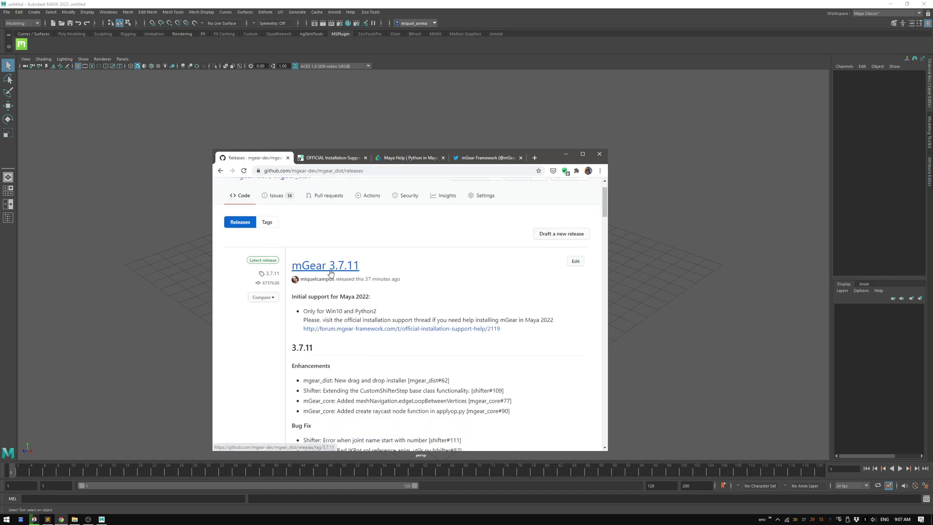
pyautogui.click(330, 273)
pyautogui.scroll(-4, 385, 311)
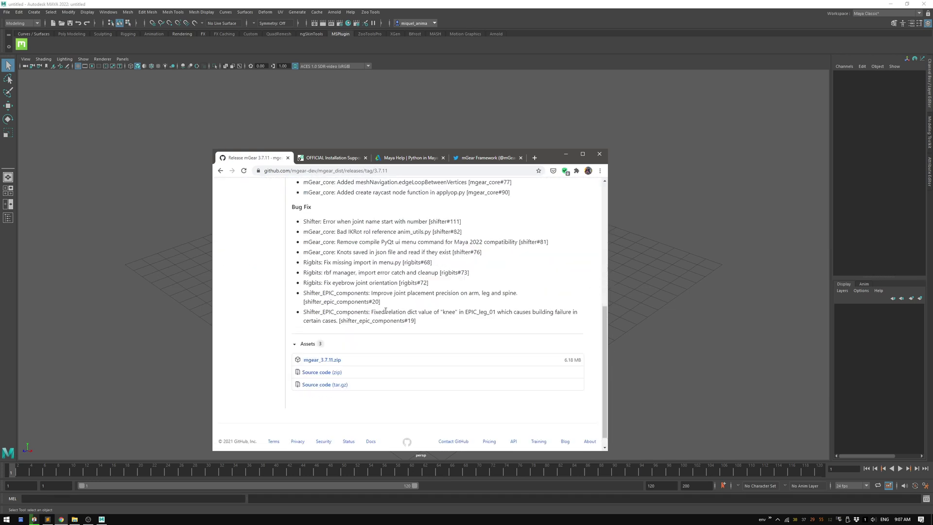
pyautogui.scroll(-1, 385, 311)
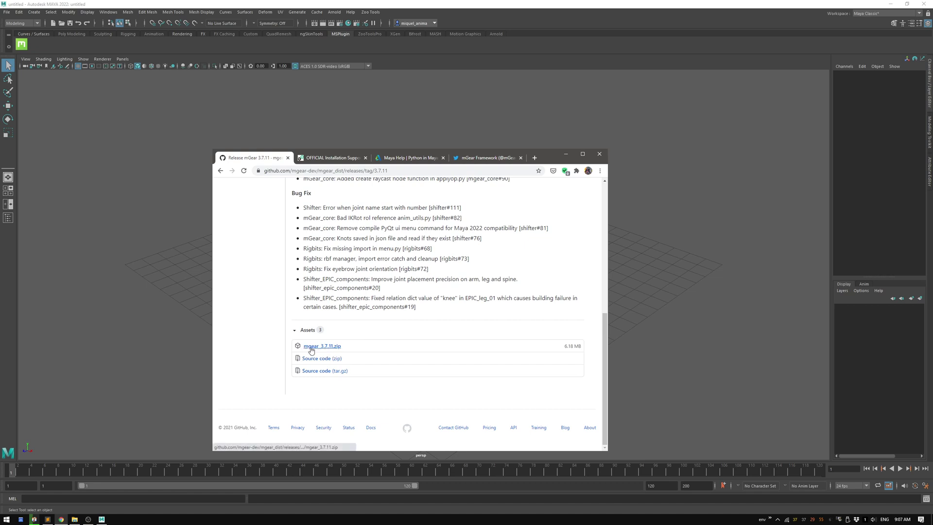
# Step: Minimize Maya and extract mgear_3.7.11.zip from the desktop into a desktop folder named mgear_3.7.11
pyautogui.click(597, 112)
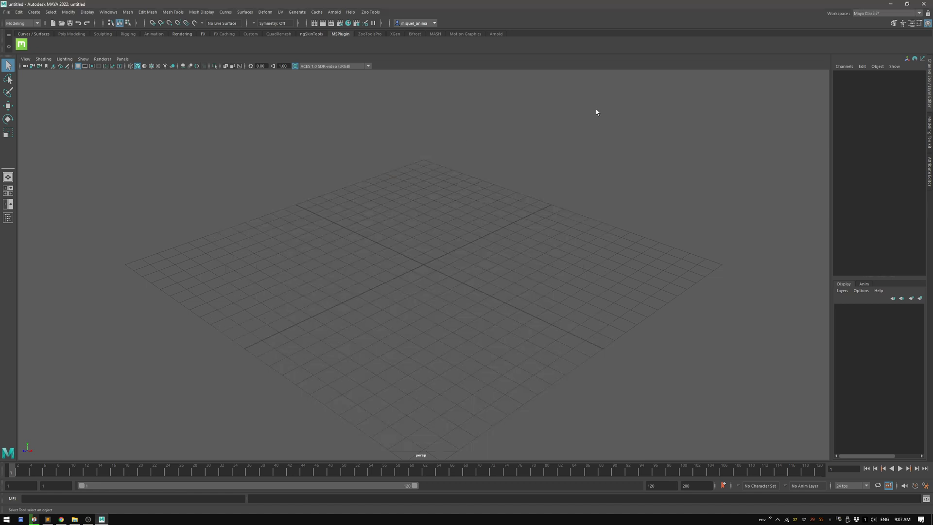
pyautogui.click(891, 4)
pyautogui.click(286, 91)
pyautogui.rightClick(286, 90)
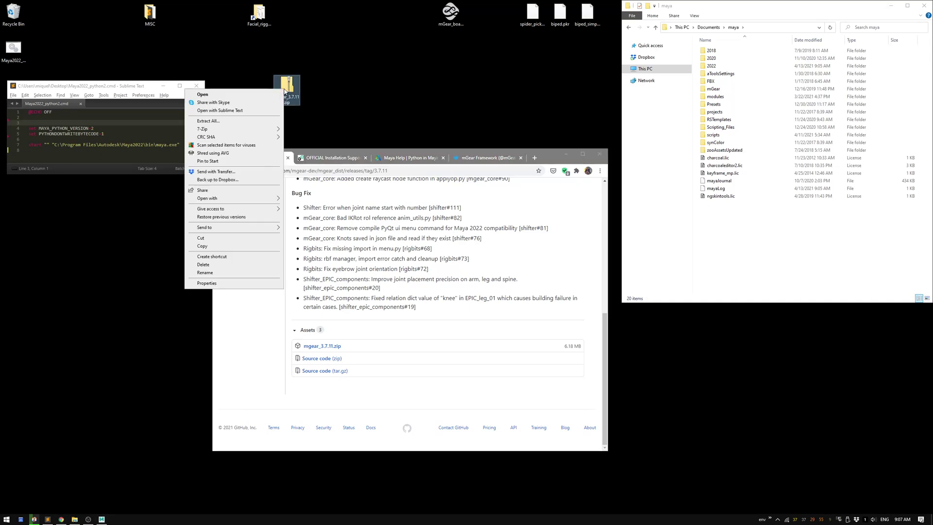
pyautogui.click(228, 121)
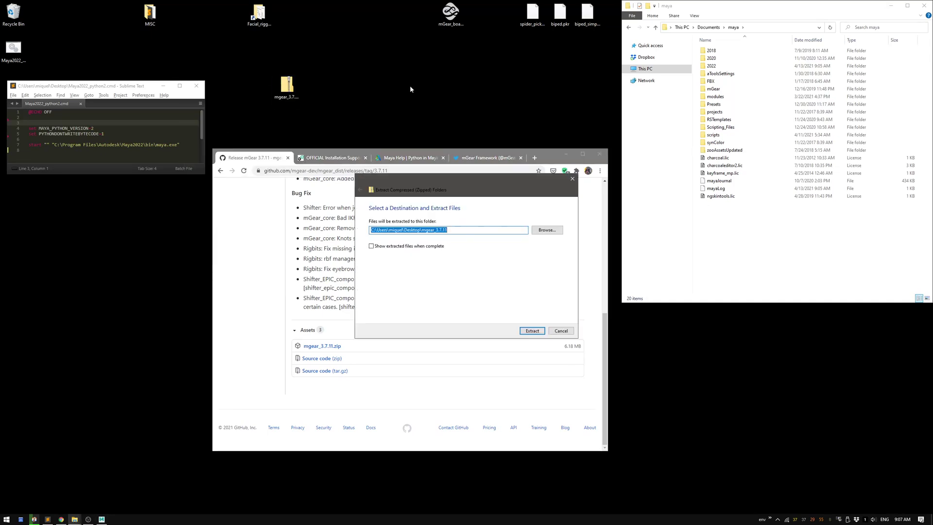
pyautogui.click(531, 332)
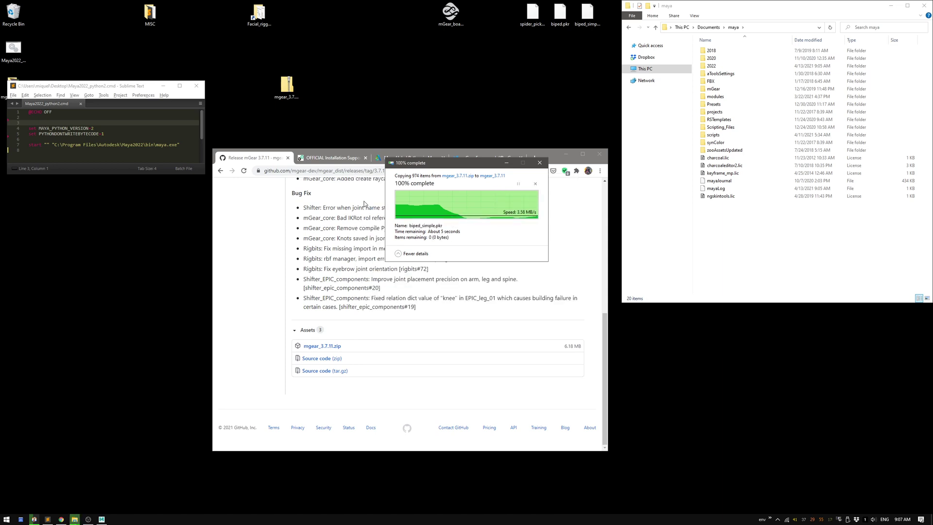
# Step: Place the extracted mgear_3.7.11 folder in free space on the desktop beside its zip file and open it
pyautogui.moveTo(44, 86); pyautogui.dragTo(36, 119)
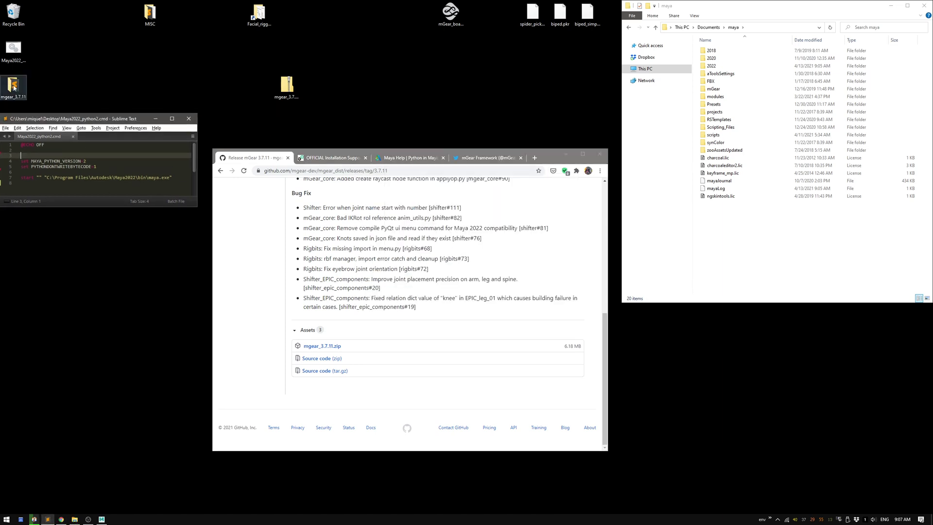
pyautogui.moveTo(13, 87); pyautogui.dragTo(423, 92)
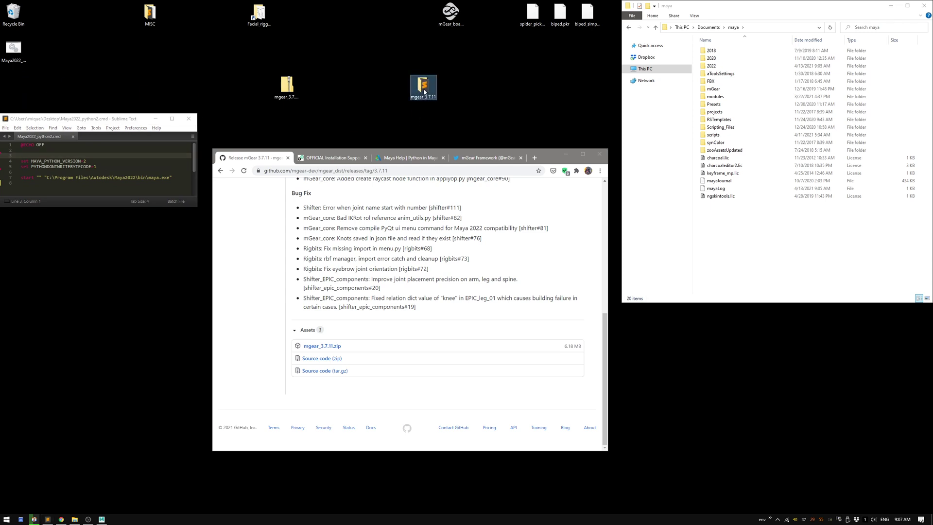
pyautogui.doubleClick(424, 91)
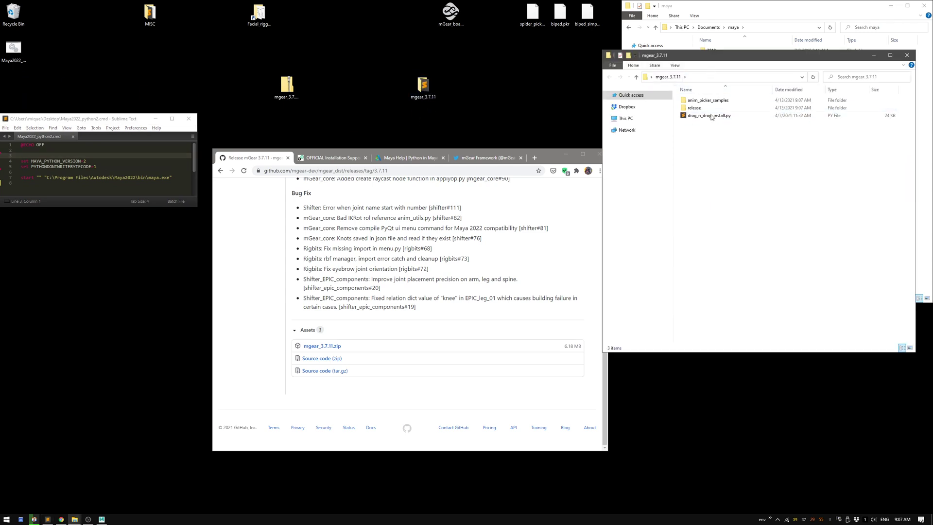
# Step: Reposition and shrink the mgear_3.7.11 folder window, and switch back to Maya
pyautogui.moveTo(717, 61); pyautogui.dragTo(641, 92)
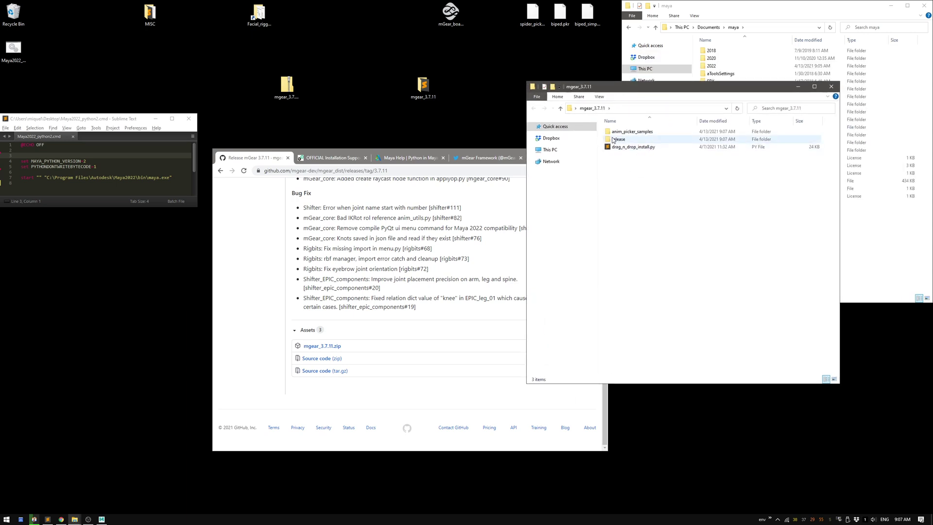
pyautogui.moveTo(655, 92); pyautogui.dragTo(659, 96)
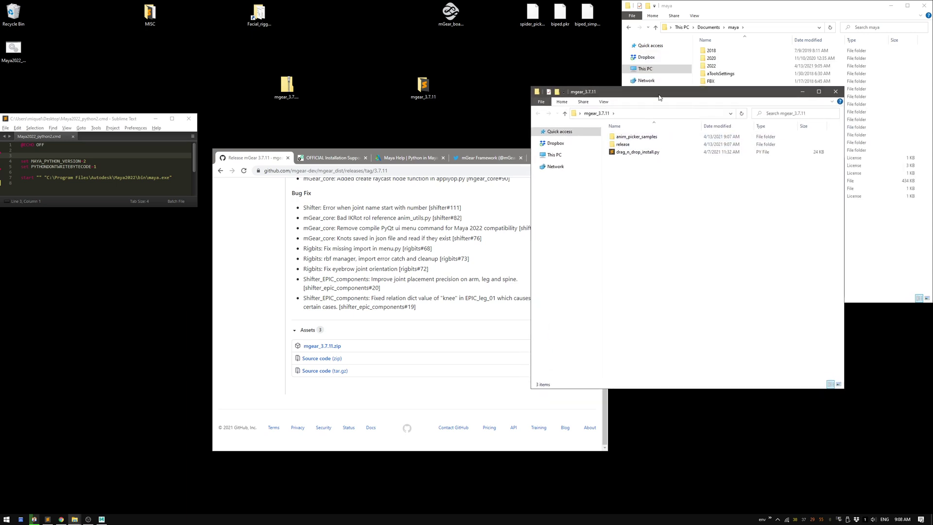
pyautogui.moveTo(531, 86); pyautogui.dragTo(574, 121)
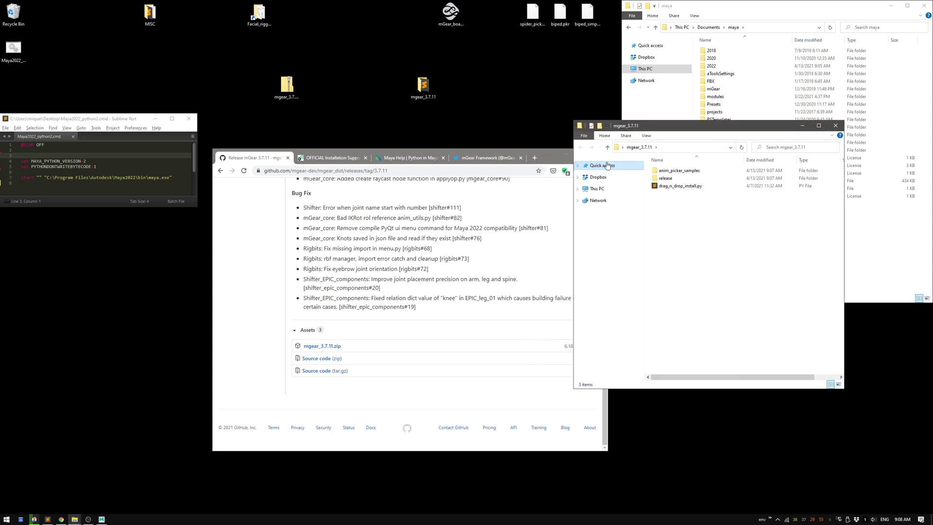
pyautogui.hotkey('alt', 'Tab')
pyautogui.click(302, 331)
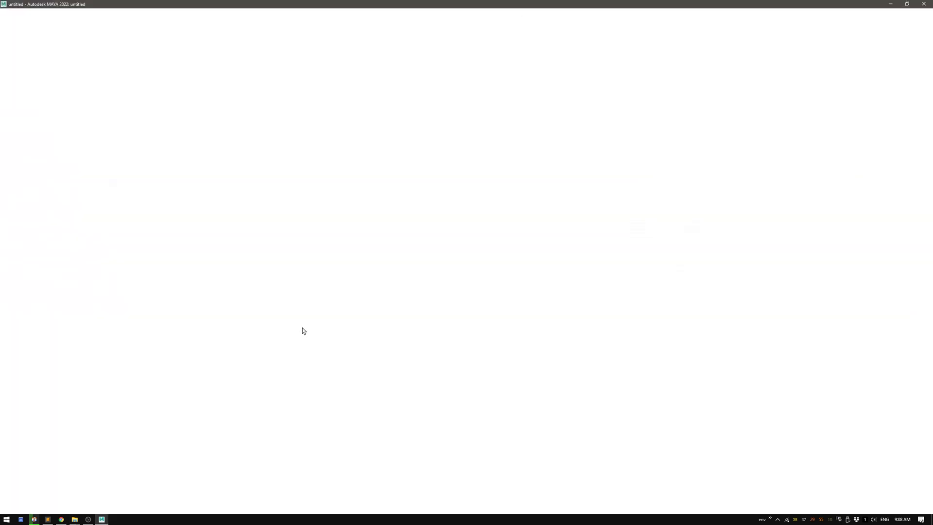
# Step: Launch the mGear installer in Maya by dropping drag_n_drop_install.py from the mgear_3.7.11 folder into the viewport
pyautogui.hotkey('alt', 'Tab')
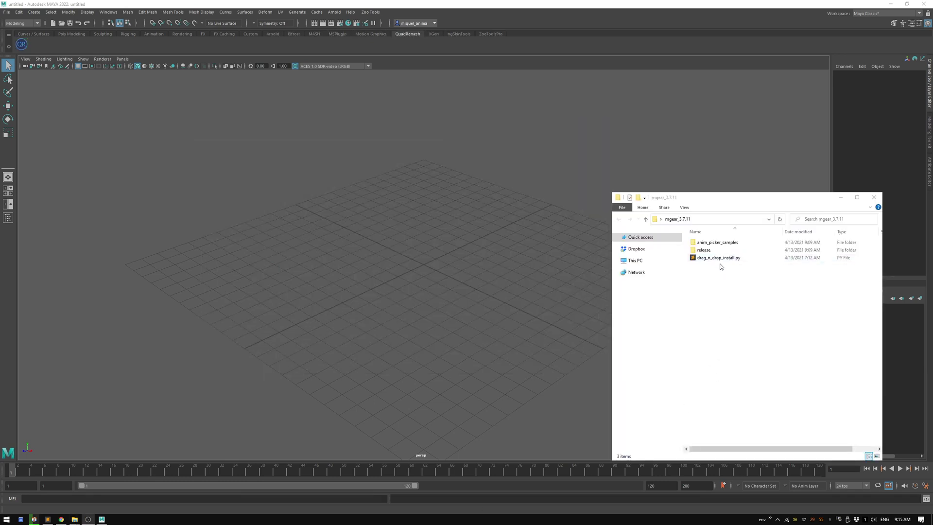
pyautogui.click(723, 260)
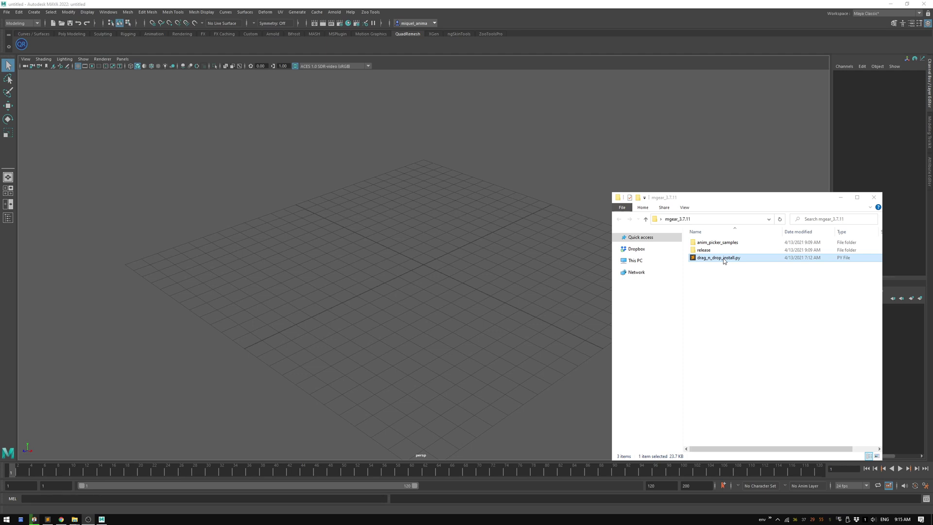
pyautogui.moveTo(724, 261); pyautogui.dragTo(411, 268)
pyautogui.moveTo(439, 186); pyautogui.dragTo(411, 183)
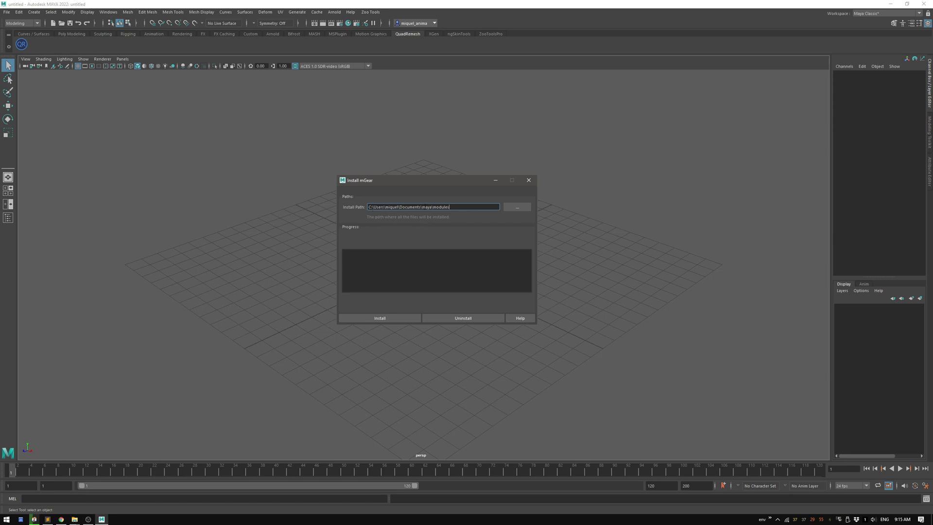
# Step: Examine the contents of the modules folder in Documents\maya, the installer's target path, and return to the maya folder
pyautogui.hotkey('alt', 'Tab')
pyautogui.hotkey('alt', 'Tab')
pyautogui.hotkey('alt', 'Tab')
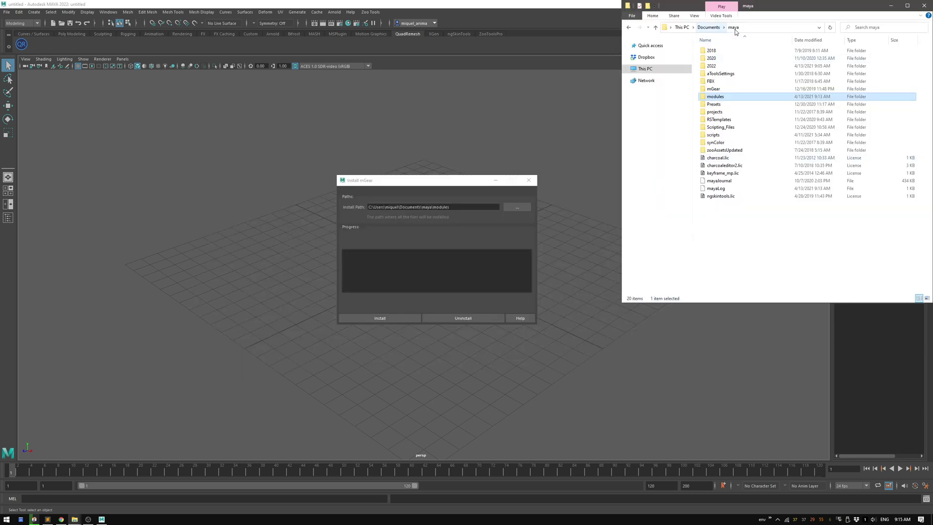
pyautogui.doubleClick(718, 98)
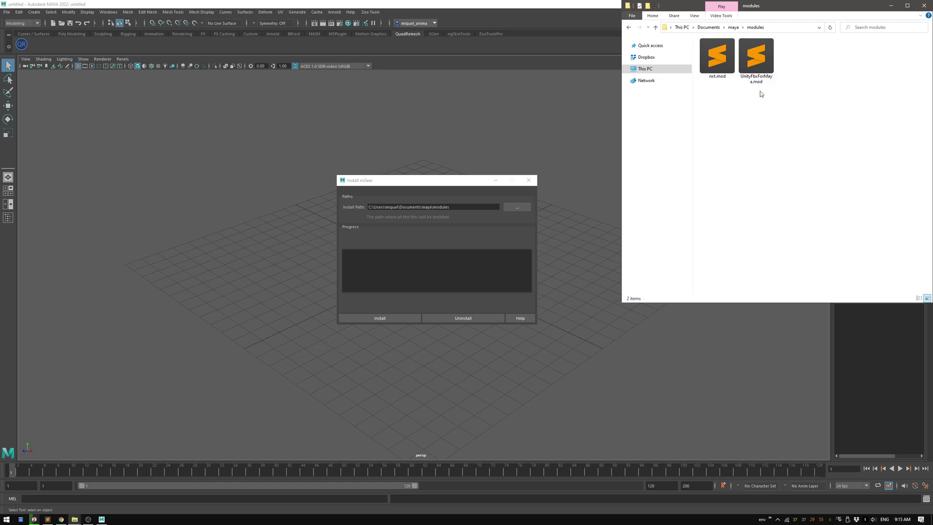
pyautogui.click(733, 27)
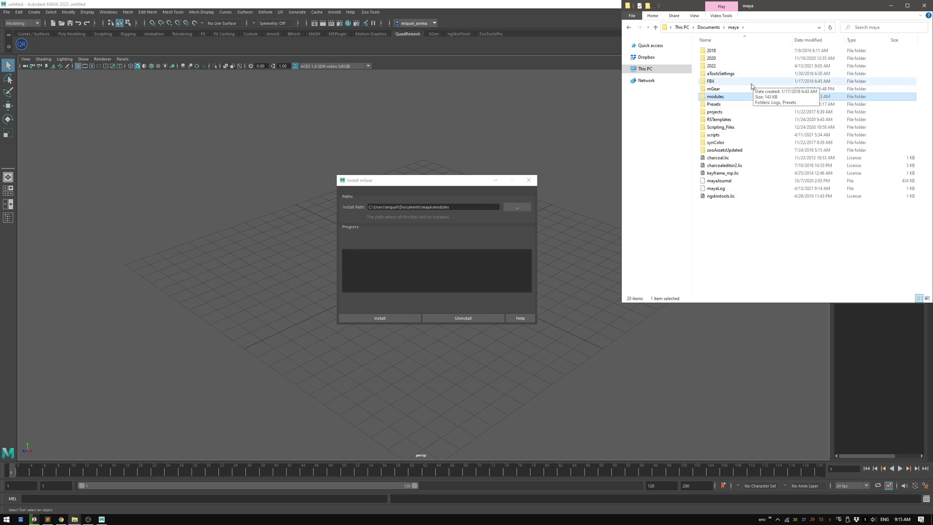
pyautogui.doubleClick(724, 96)
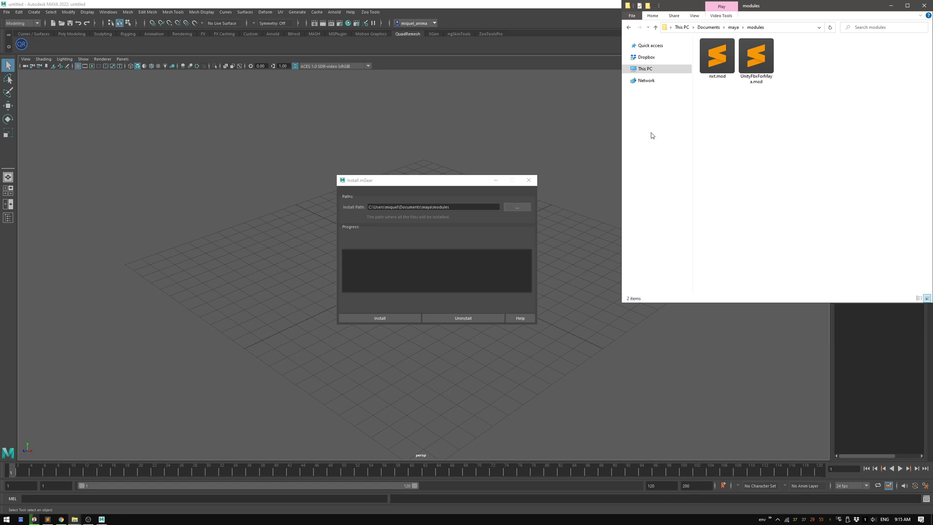
pyautogui.click(734, 30)
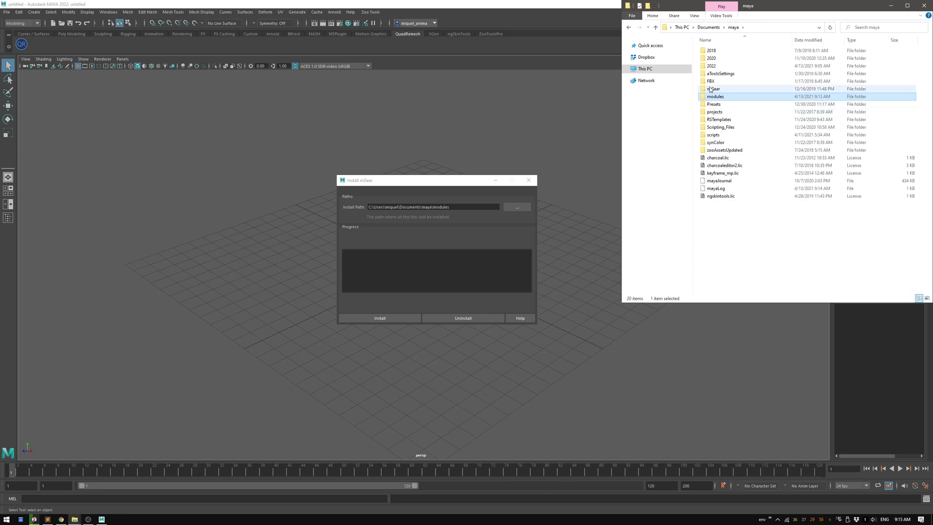
# Step: View Maya.env from the Documents\maya\2022 folder in Sublime Text, and switch back to Maya's mGear installer
pyautogui.click(717, 67)
pyautogui.doubleClick(717, 67)
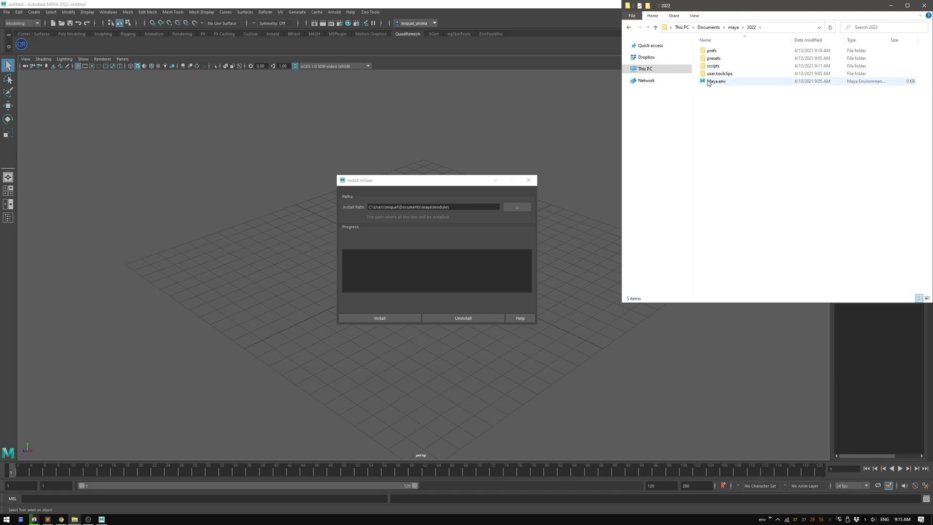
pyautogui.click(714, 83)
pyautogui.hotkey('alt', 'Tab')
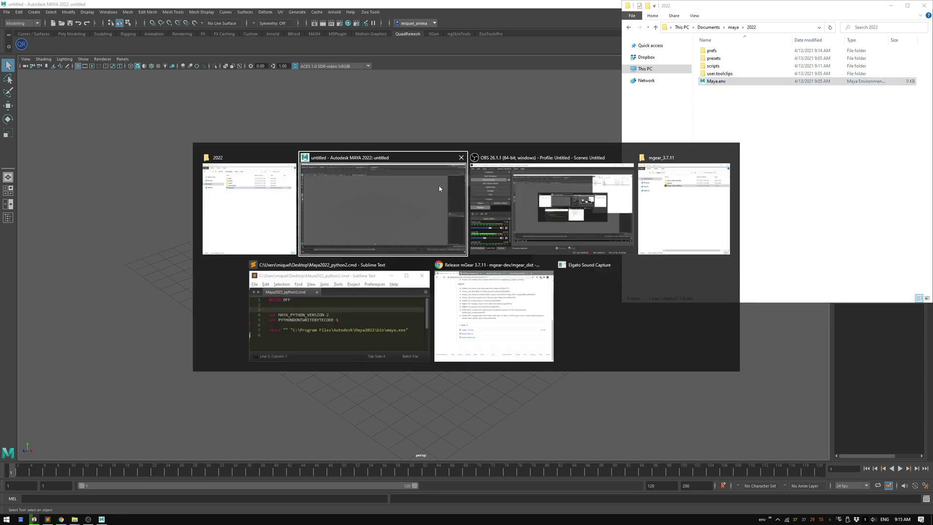
pyautogui.click(316, 301)
pyautogui.moveTo(718, 81); pyautogui.dragTo(140, 163)
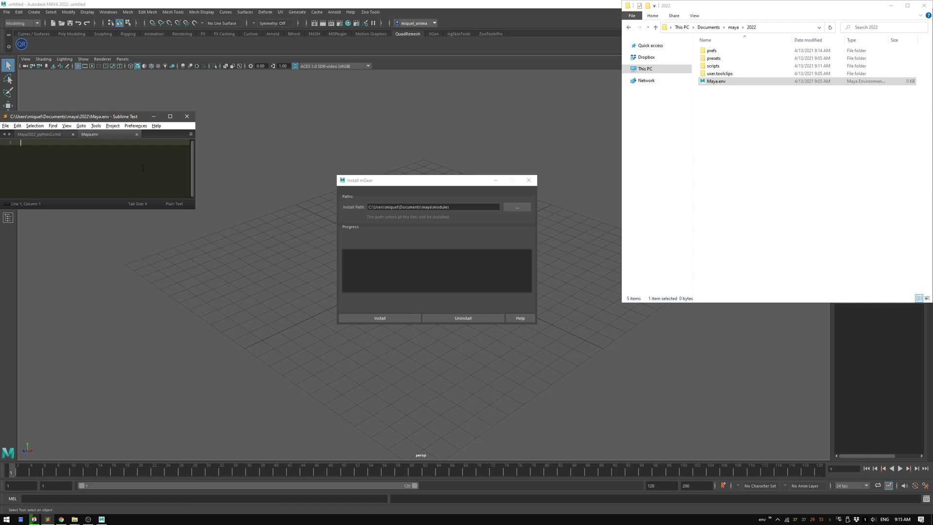
pyautogui.moveTo(92, 116); pyautogui.dragTo(137, 116)
pyautogui.click(406, 123)
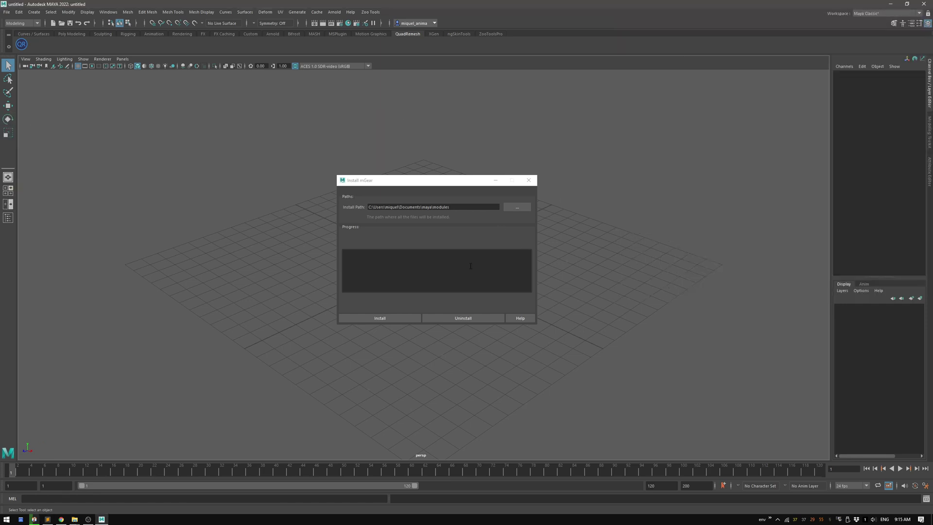
# Step: Install mGear to the default modules path and allow the mgear_solvers.mll, weightDriver.mll and MayaUE4RBFPlugin2018.mll plugins to load
pyautogui.click(384, 319)
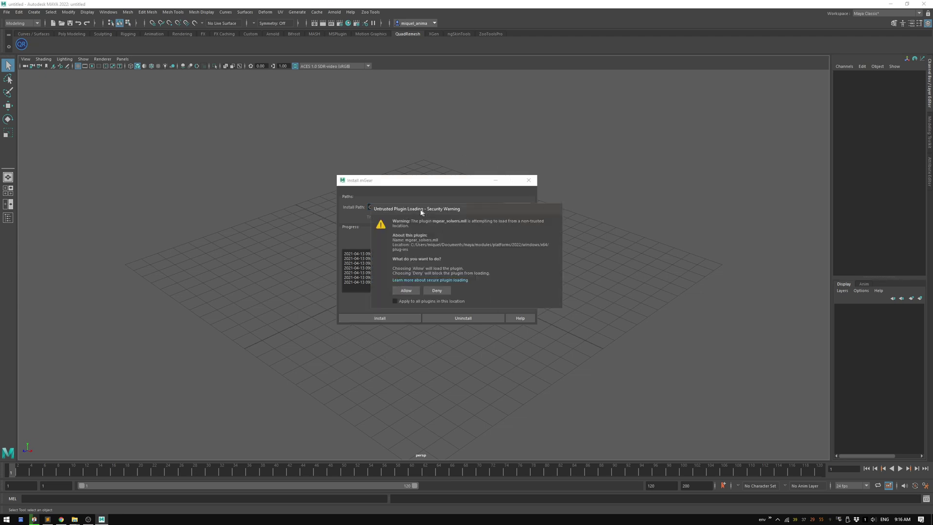
pyautogui.moveTo(423, 208); pyautogui.dragTo(392, 209)
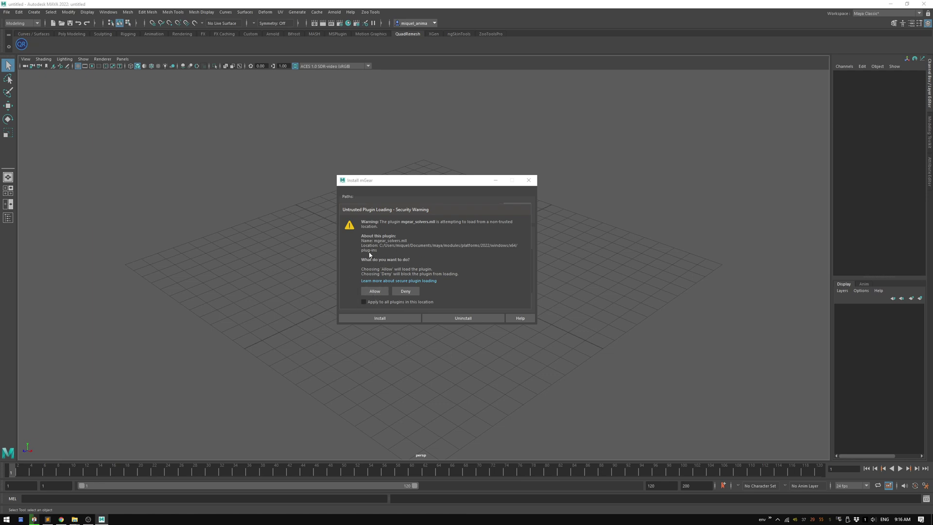
pyautogui.click(374, 292)
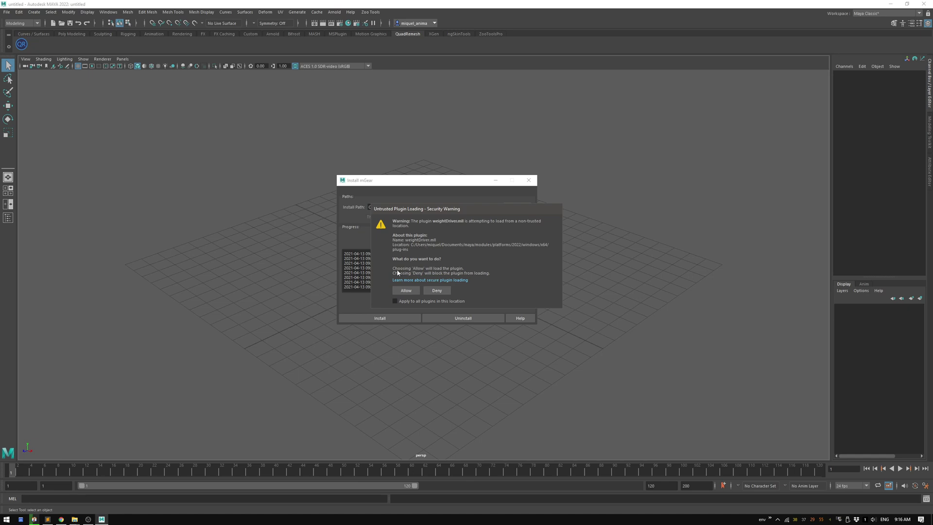
pyautogui.click(406, 290)
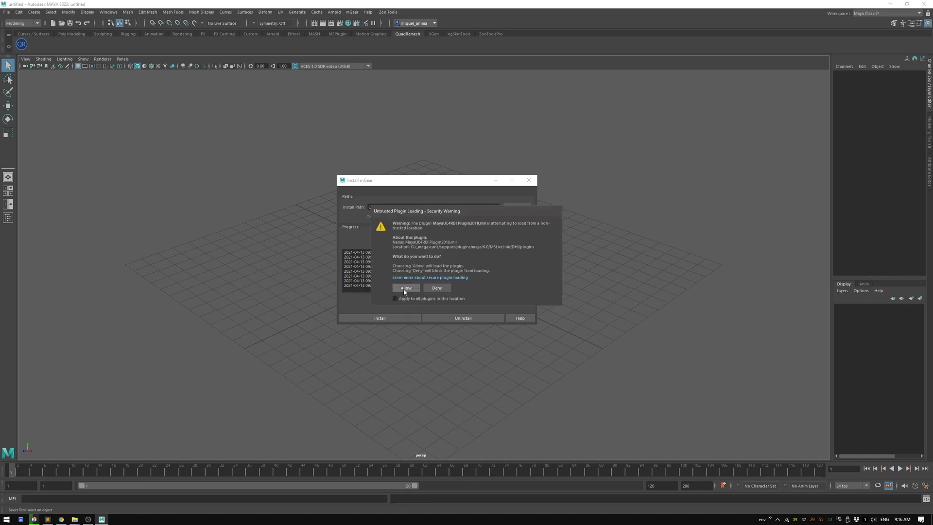
pyautogui.click(405, 289)
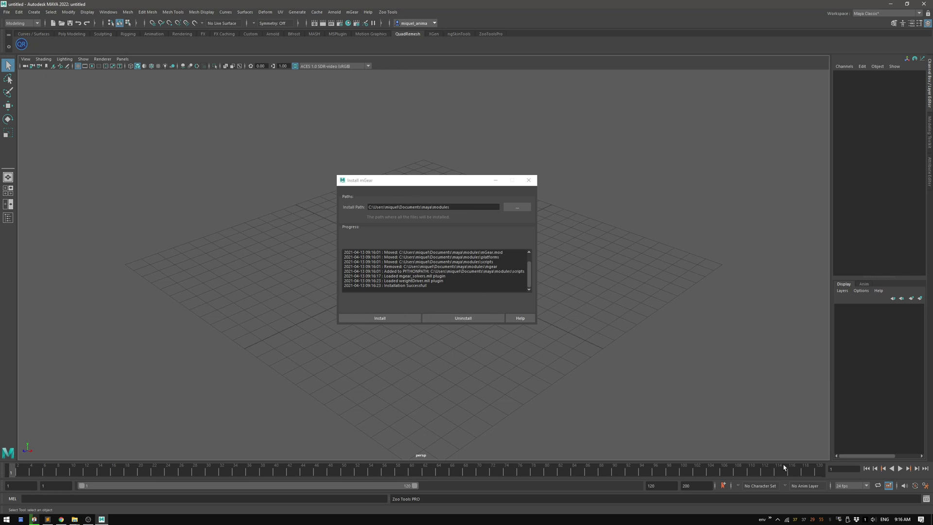
# Step: Open the Script Editor, examine the RuntimeError line in its output history, and close the editor
pyautogui.click(926, 501)
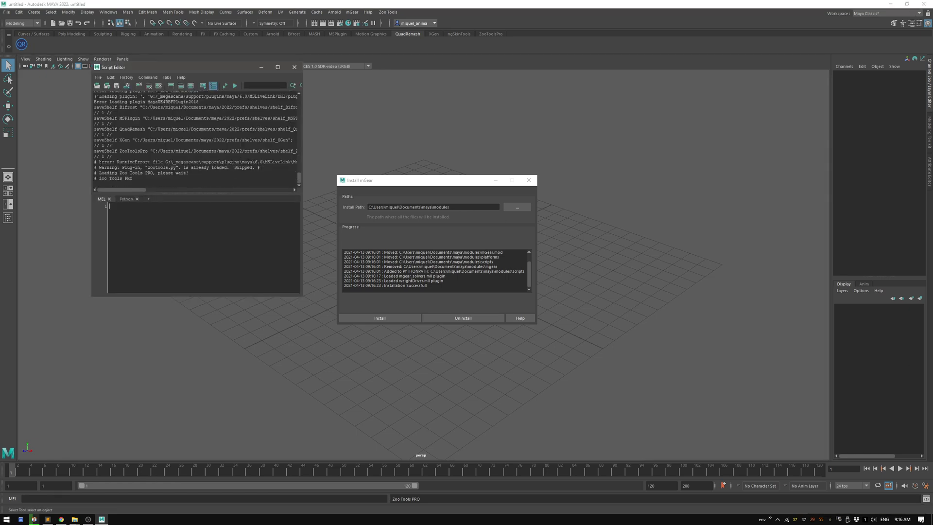
pyautogui.moveTo(99, 162); pyautogui.dragTo(280, 163)
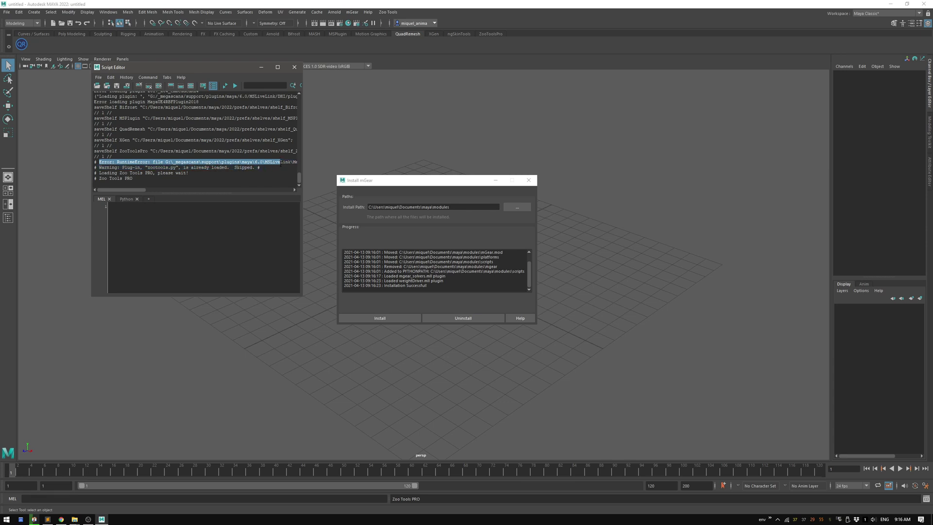
pyautogui.moveTo(127, 189); pyautogui.dragTo(193, 195)
pyautogui.click(295, 68)
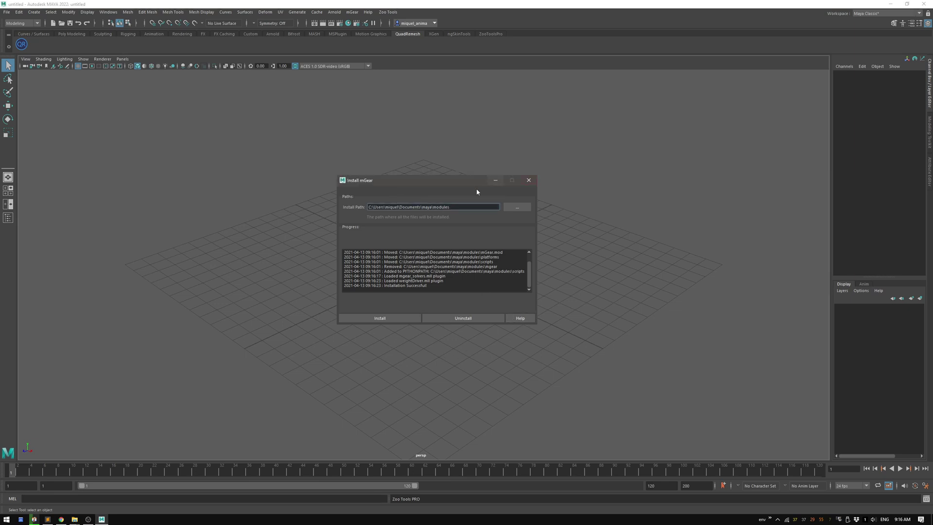
# Step: Open the Shifter Guide Manager, move the mGear installer window aside, and draw an arm_2jnt_01 guide component
pyautogui.click(353, 12)
pyautogui.moveTo(361, 37)
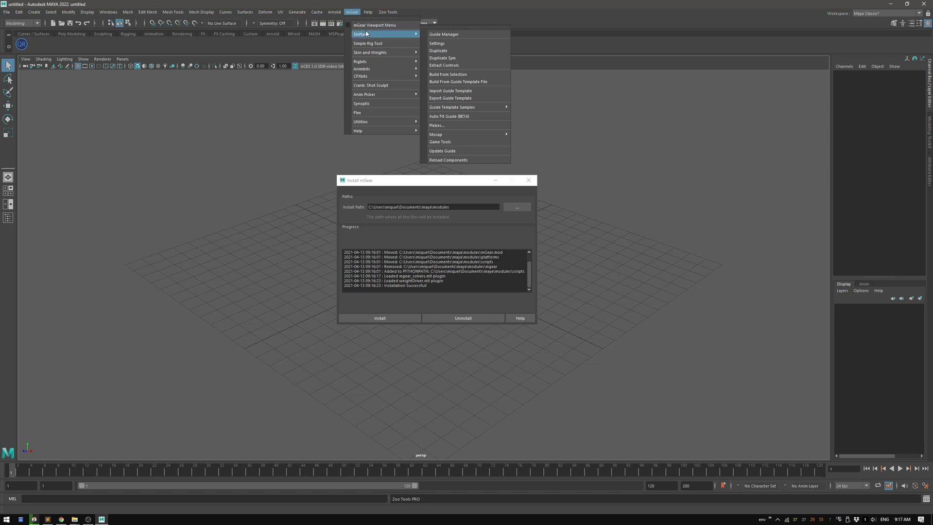
pyautogui.click(457, 34)
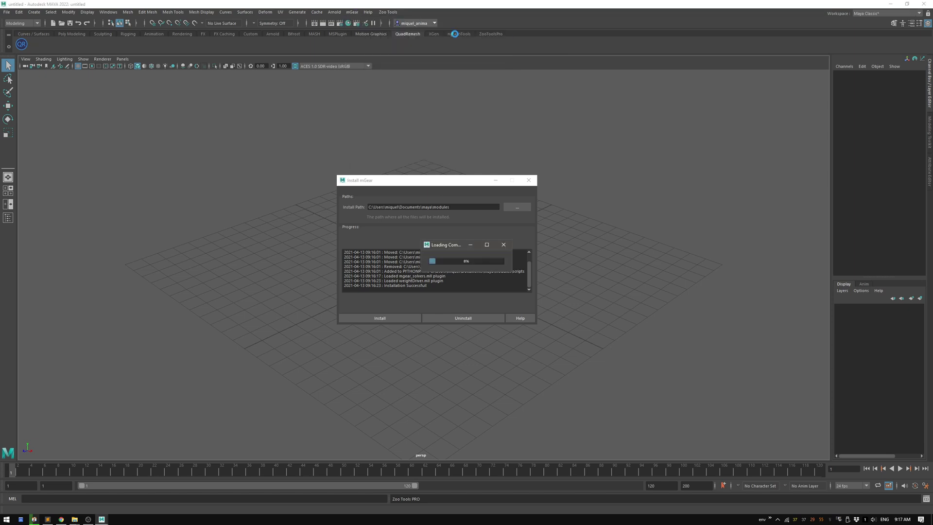
pyautogui.moveTo(402, 180); pyautogui.dragTo(608, 161)
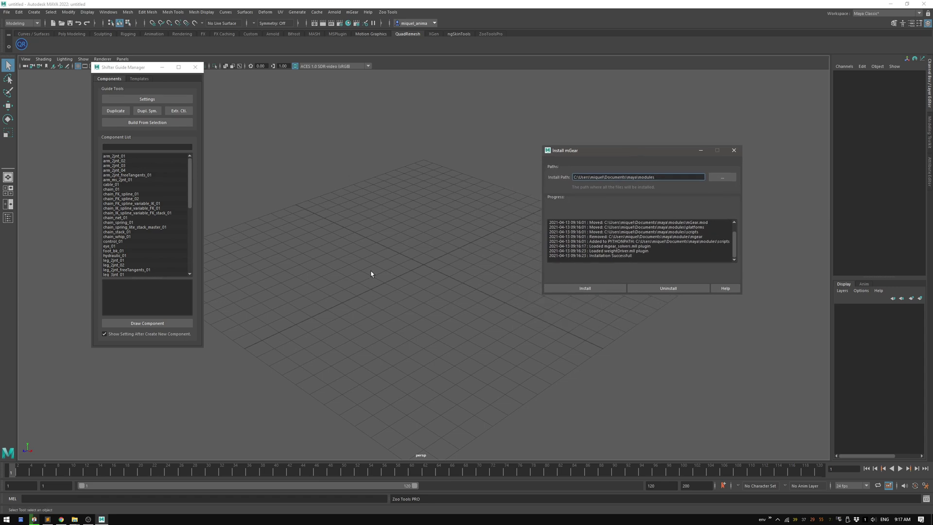
pyautogui.doubleClick(136, 155)
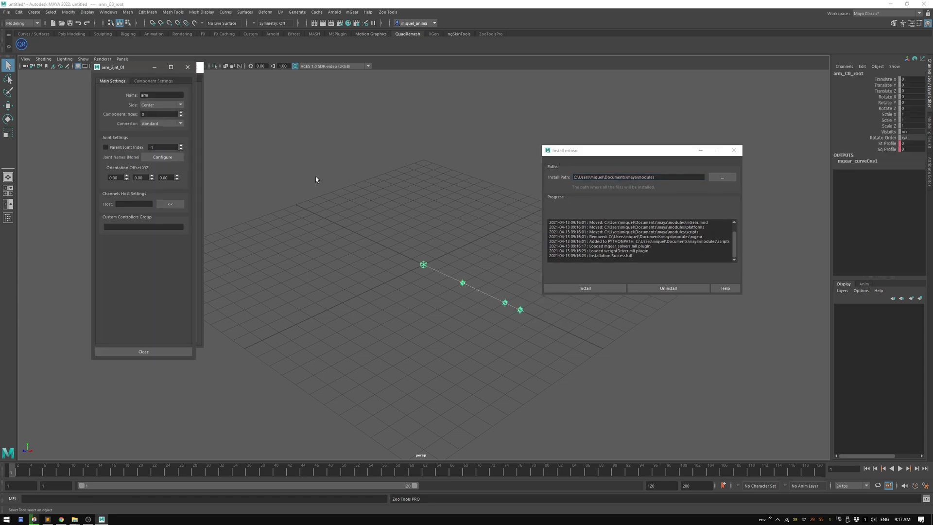
# Step: Try to move the arm guide's elbow control in the viewport, and undo the move
pyautogui.click(463, 283)
pyautogui.press('w')
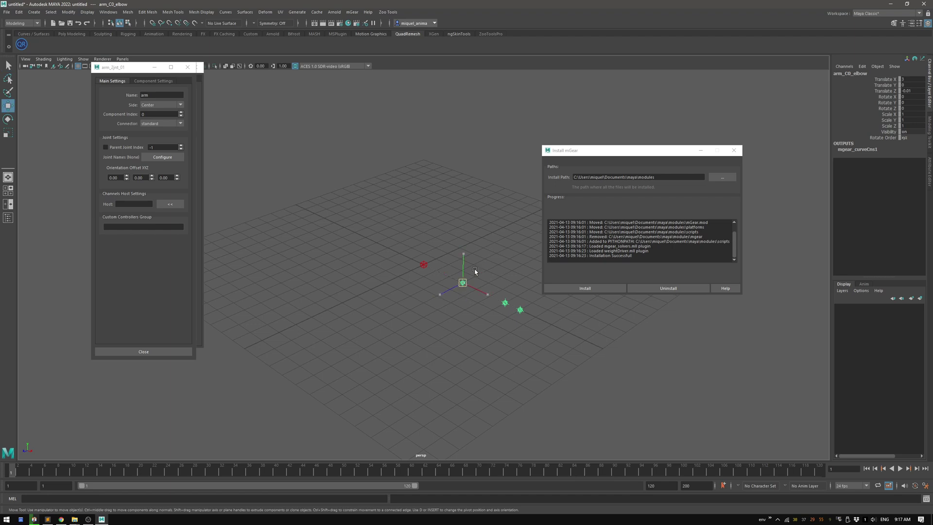
pyautogui.moveTo(463, 282); pyautogui.dragTo(381, 300)
pyautogui.hotkey('ctrl', 'z')
pyautogui.press('q')
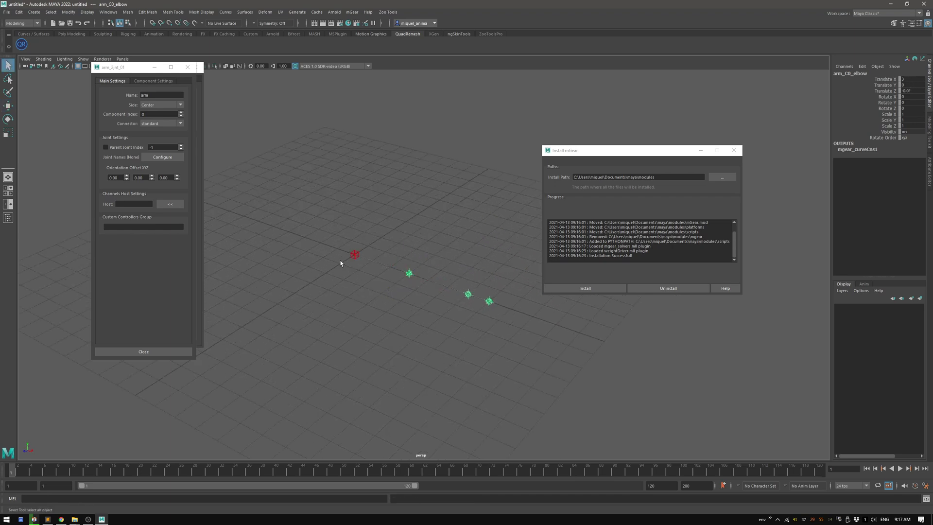
# Step: Close the arm_2jnt_01 settings and the Shifter Guide Manager, and select the arm guide's root control
pyautogui.keyDown('alt'); pyautogui.moveTo(344, 260); pyautogui.dragTo(365, 268); pyautogui.keyUp('alt')
pyautogui.moveTo(119, 71); pyautogui.dragTo(238, 94)
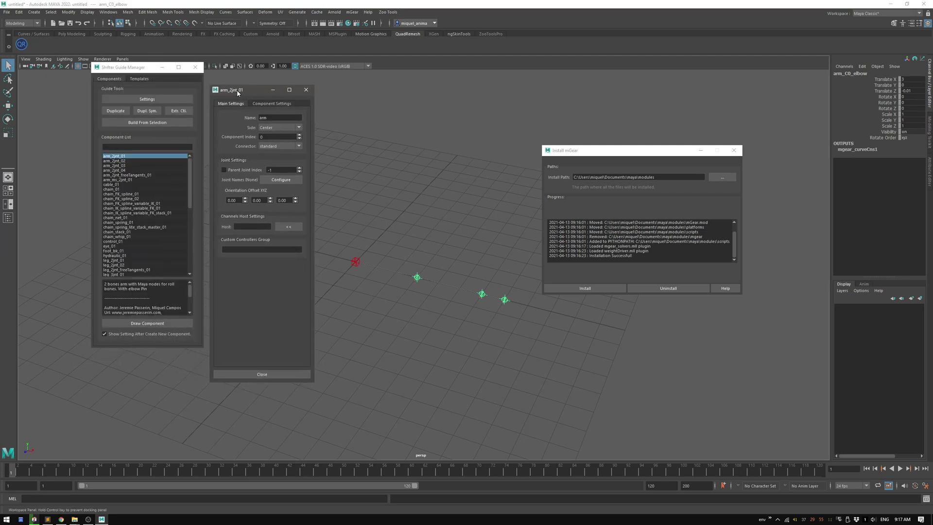
pyautogui.click(306, 90)
pyautogui.click(195, 68)
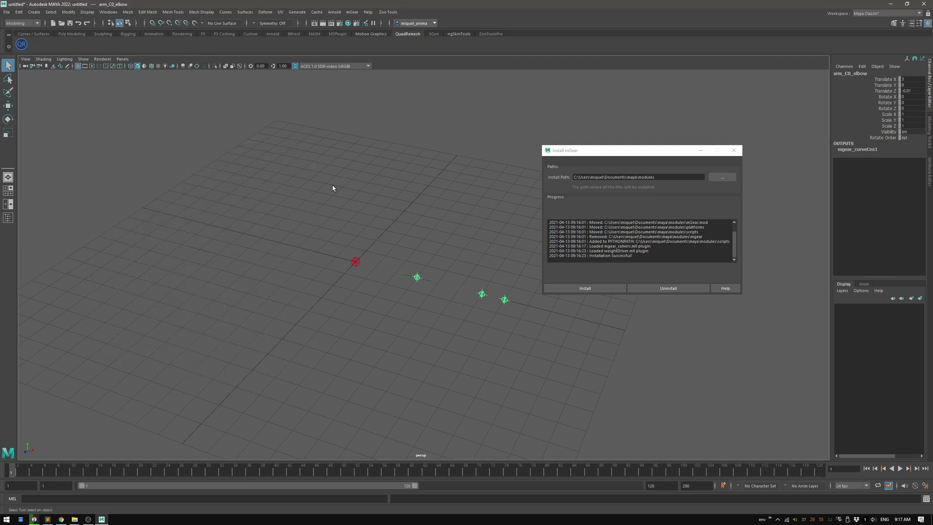
pyautogui.keyDown('alt'); pyautogui.moveTo(377, 208); pyautogui.dragTo(375, 225); pyautogui.keyUp('alt')
pyautogui.click(412, 230)
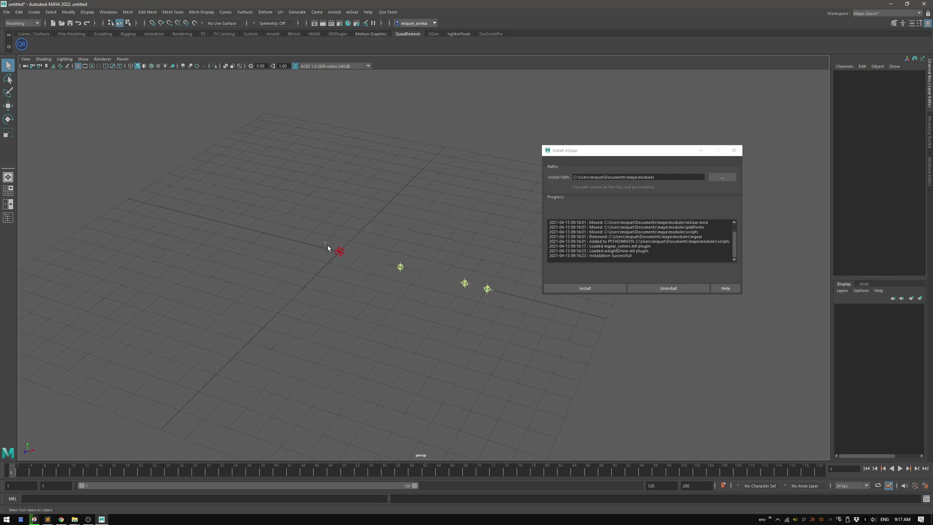
pyautogui.click(339, 251)
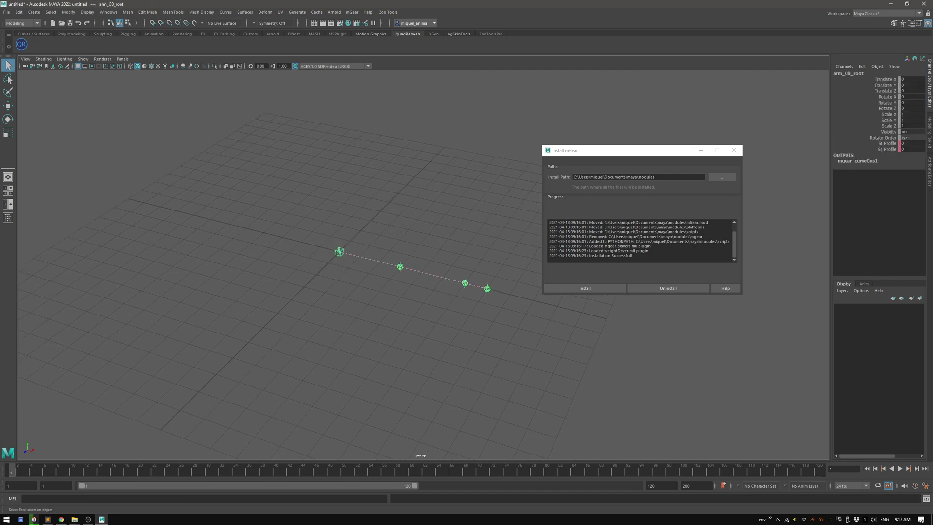
# Step: Uninstall mGear with the installer and start a new scene without saving the current one
pyautogui.click(676, 290)
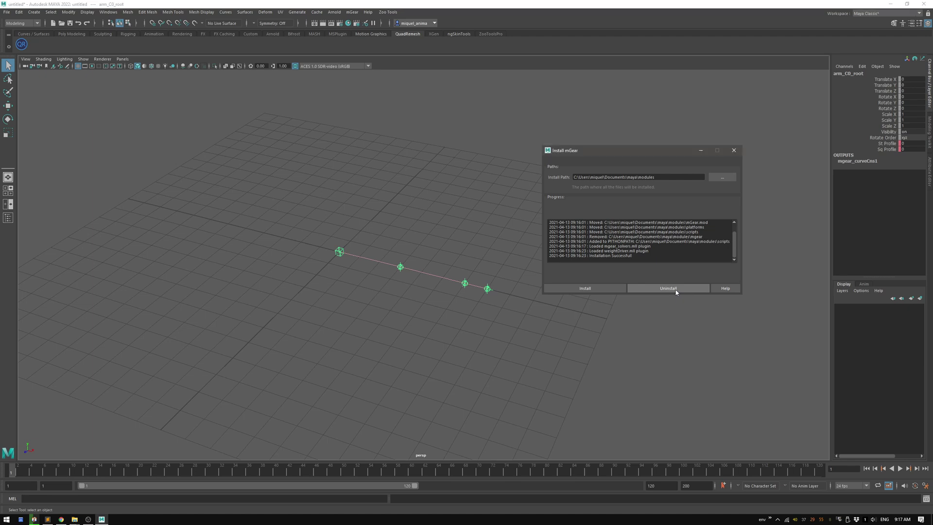
pyautogui.click(411, 316)
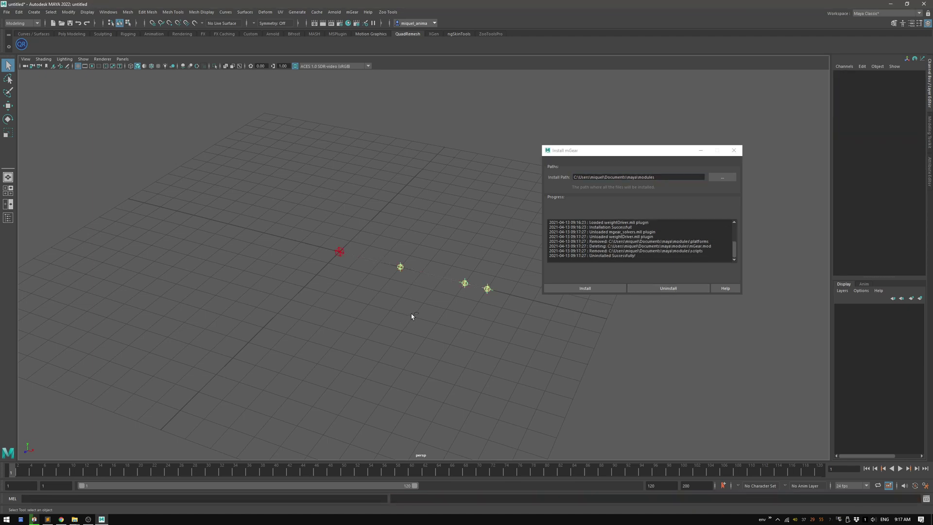
pyautogui.hotkey('ctrl', 'n')
pyautogui.click(467, 262)
# Step: Open the modules folder in Documents\maya to check its contents after the mGear removal
pyautogui.hotkey('alt', 'Tab')
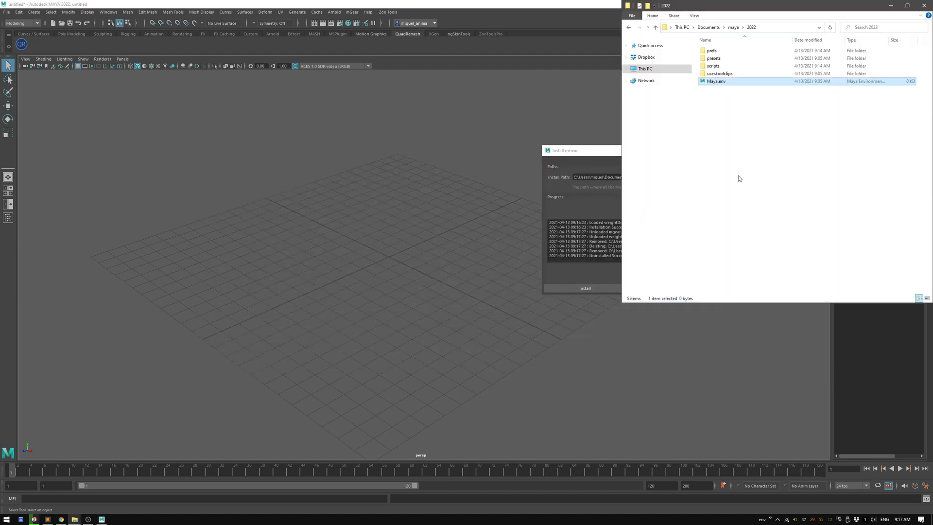
pyautogui.click(734, 27)
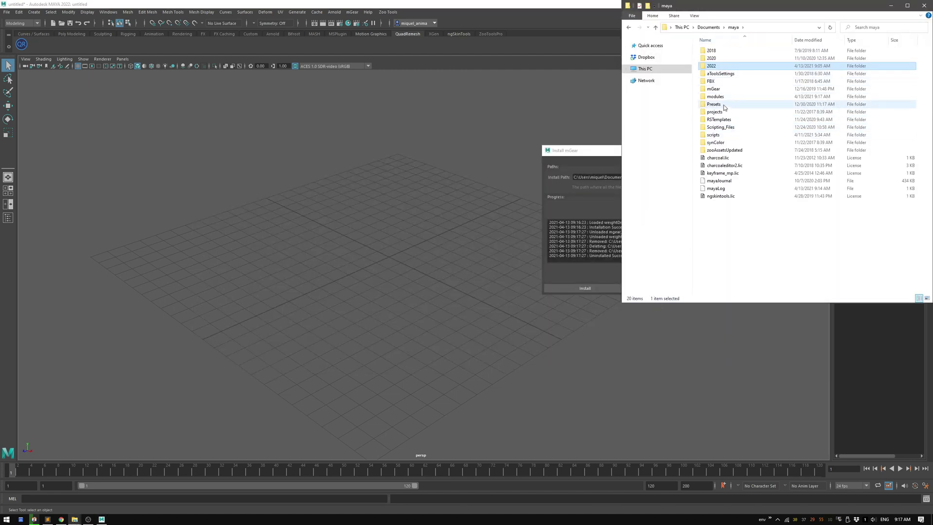
pyautogui.doubleClick(722, 97)
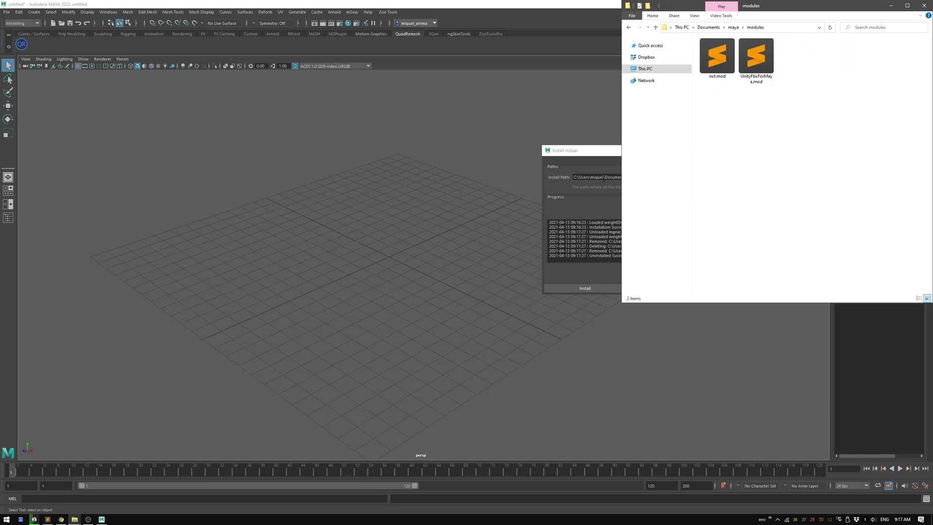
# Step: Reinstall mGear to the Documents\maya\modules path and look into the scripts folder created there
pyautogui.moveTo(603, 153); pyautogui.dragTo(481, 147)
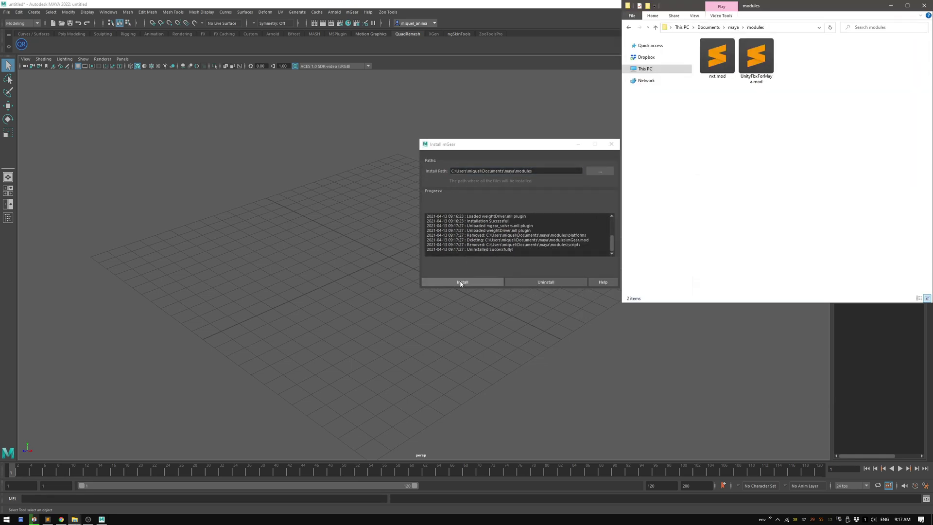
pyautogui.click(460, 282)
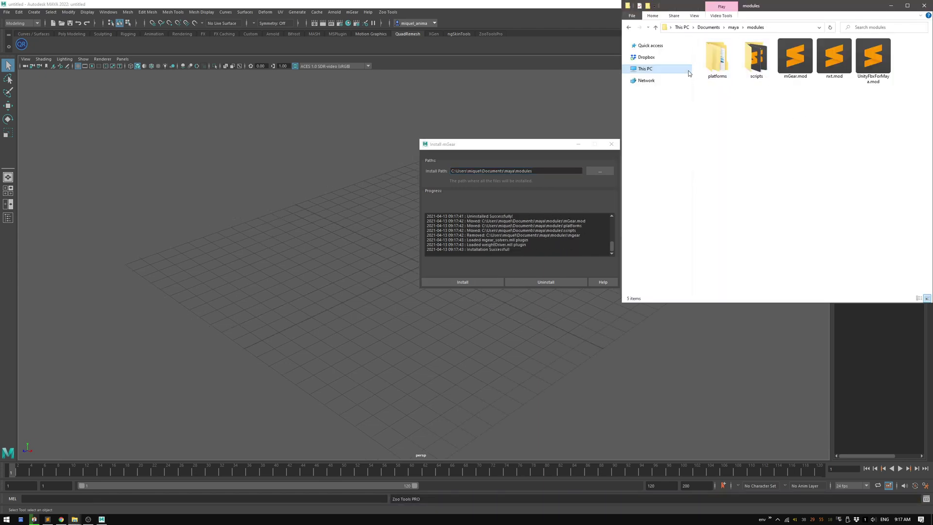
pyautogui.click(724, 68)
pyautogui.doubleClick(744, 64)
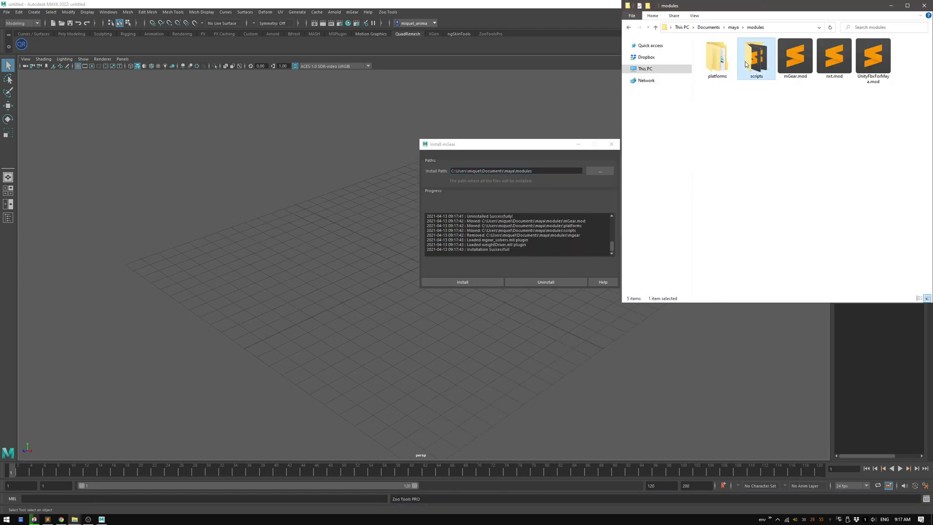
pyautogui.click(628, 27)
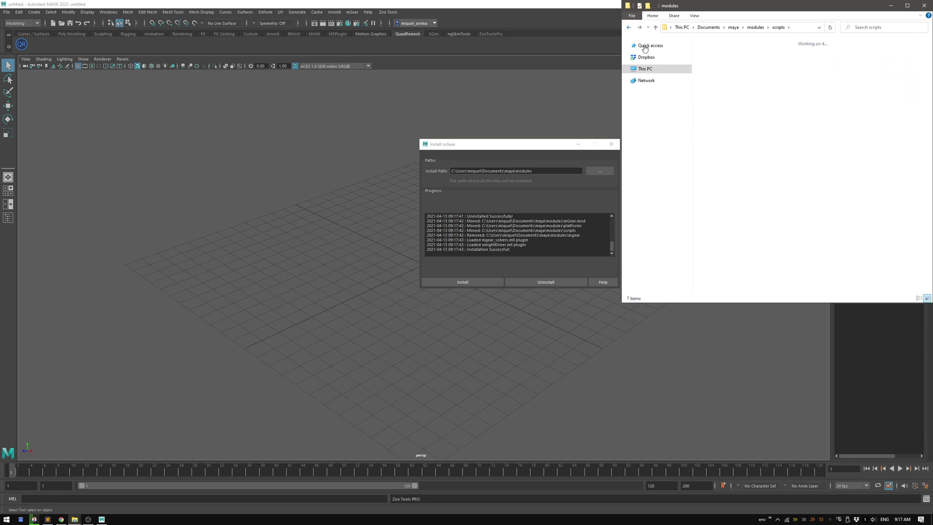
pyautogui.moveTo(555, 142); pyautogui.dragTo(541, 140)
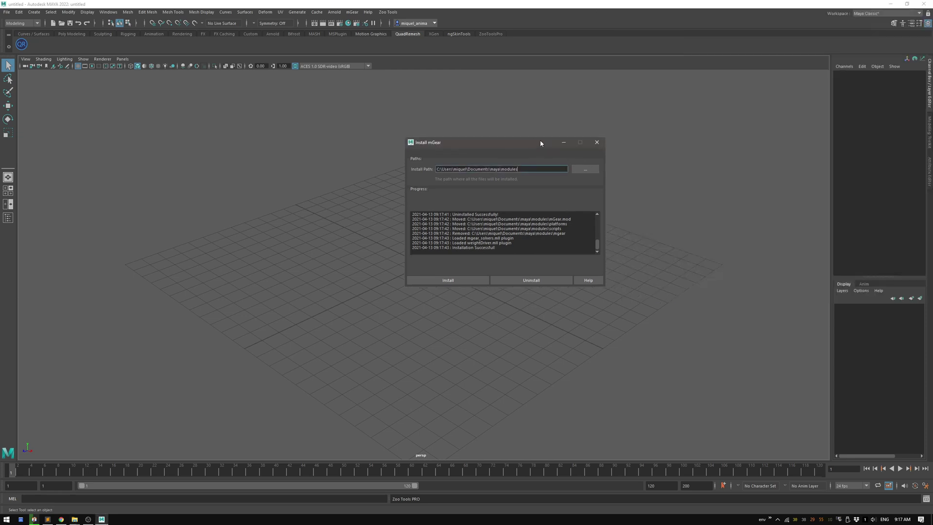
pyautogui.click(748, 110)
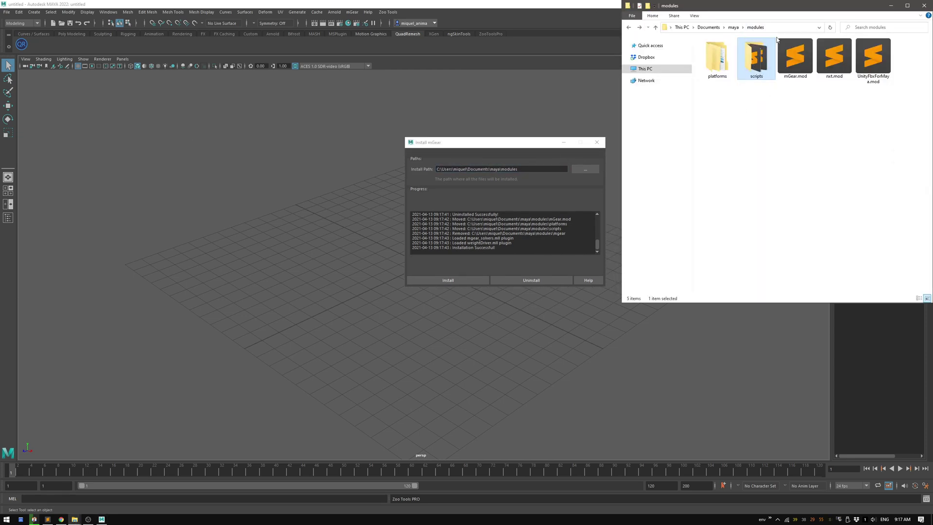
pyautogui.moveTo(570, 141); pyautogui.dragTo(549, 133)
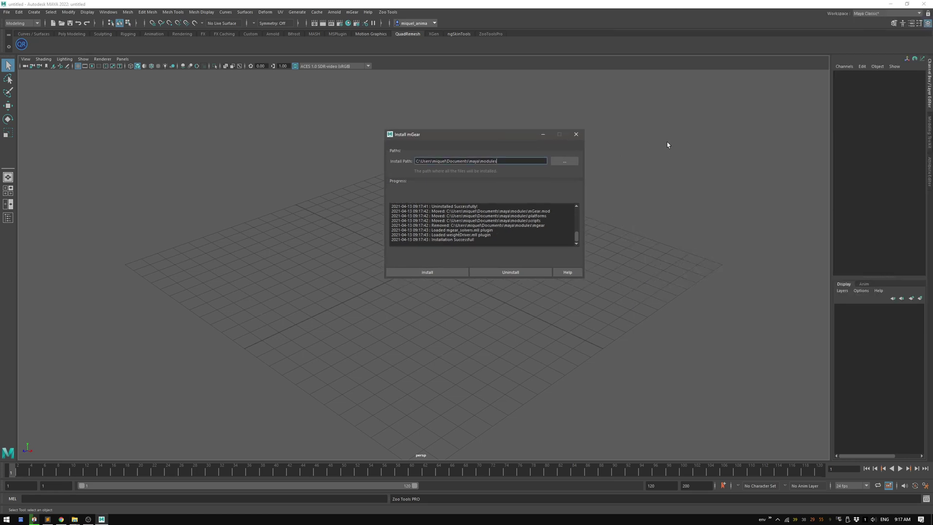
pyautogui.click(723, 127)
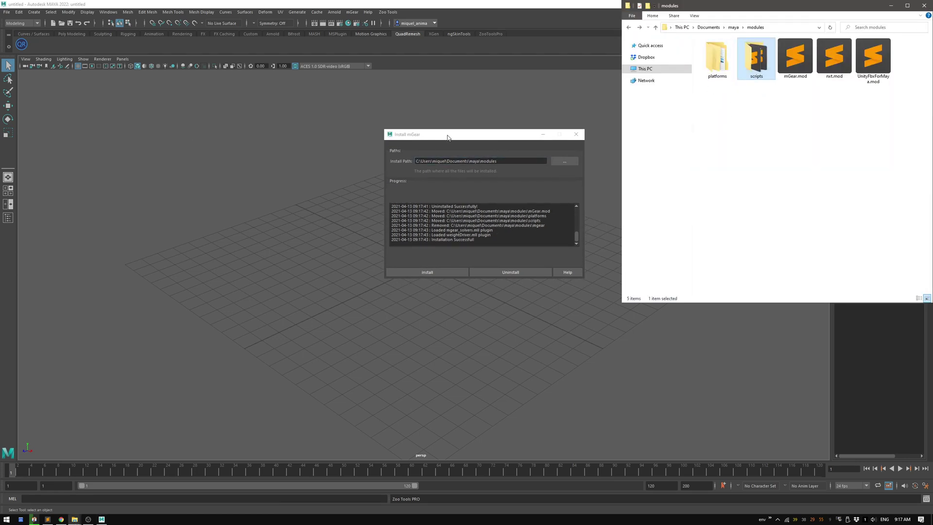
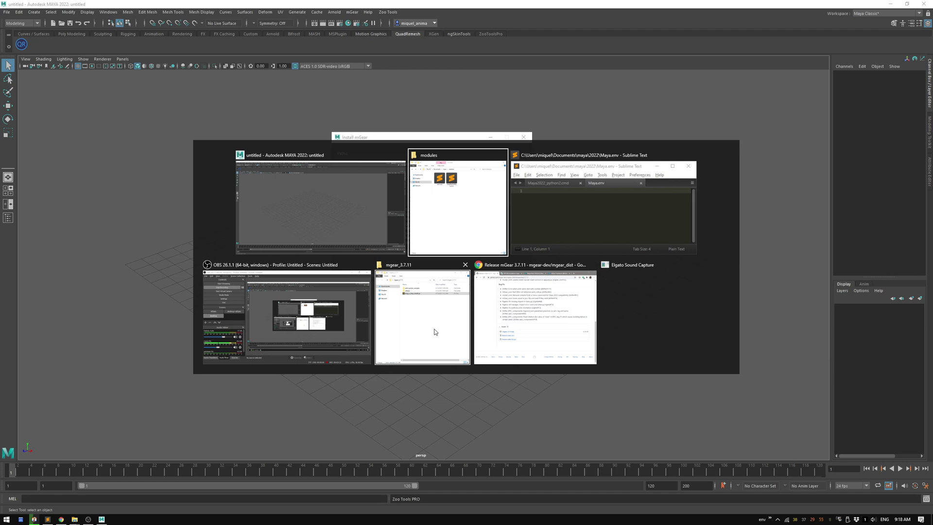
# Step: Create a folder named my_custom_path on the Desktop, open it and show its full path
pyautogui.click(435, 331)
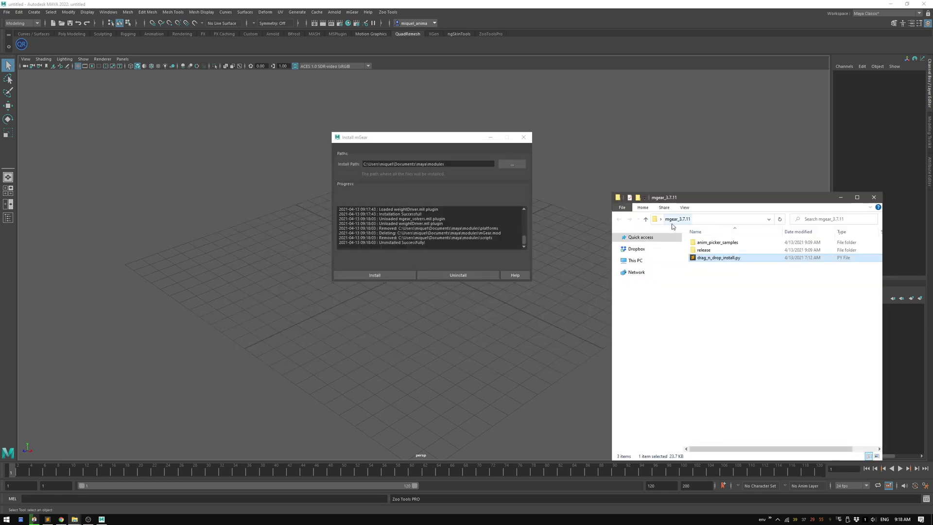
pyautogui.click(646, 219)
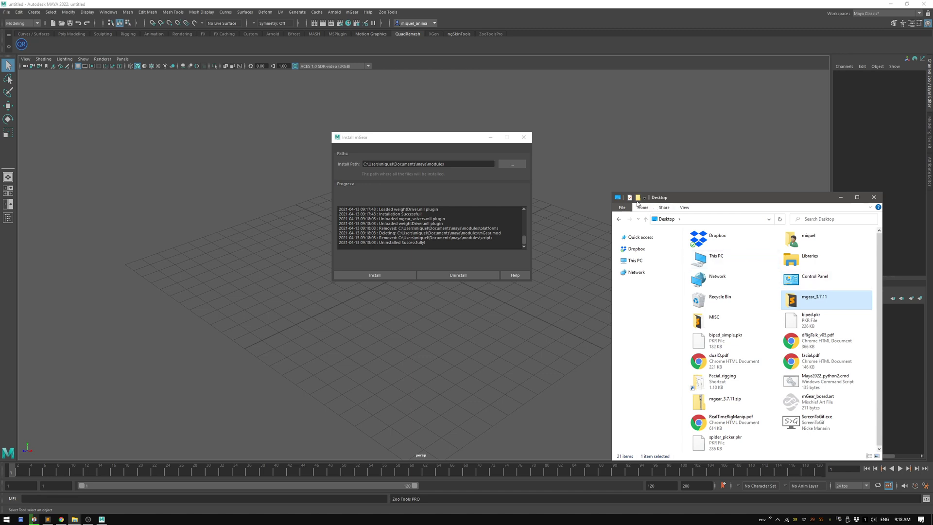
pyautogui.hotkey('ctrl', 'shift', 'n')
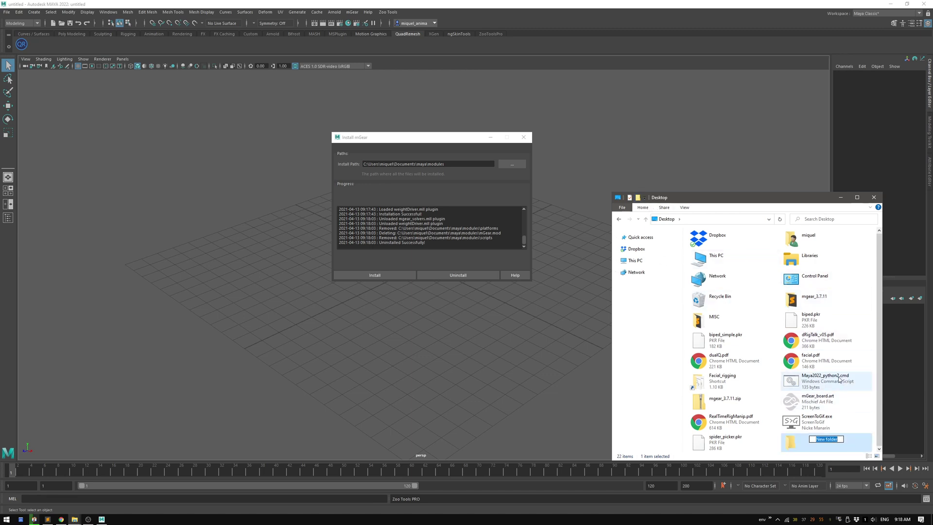
pyautogui.write('my_custom_path')
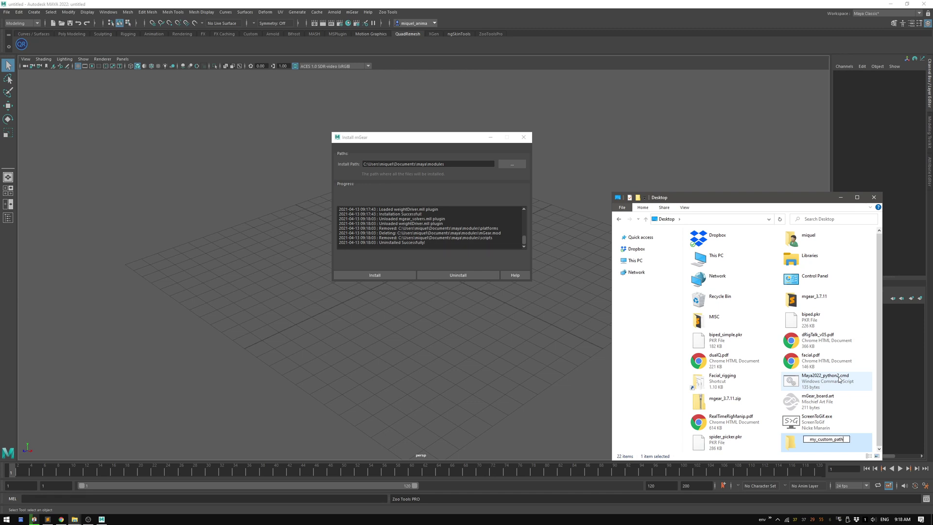
pyautogui.press('Return')
pyautogui.doubleClick(818, 439)
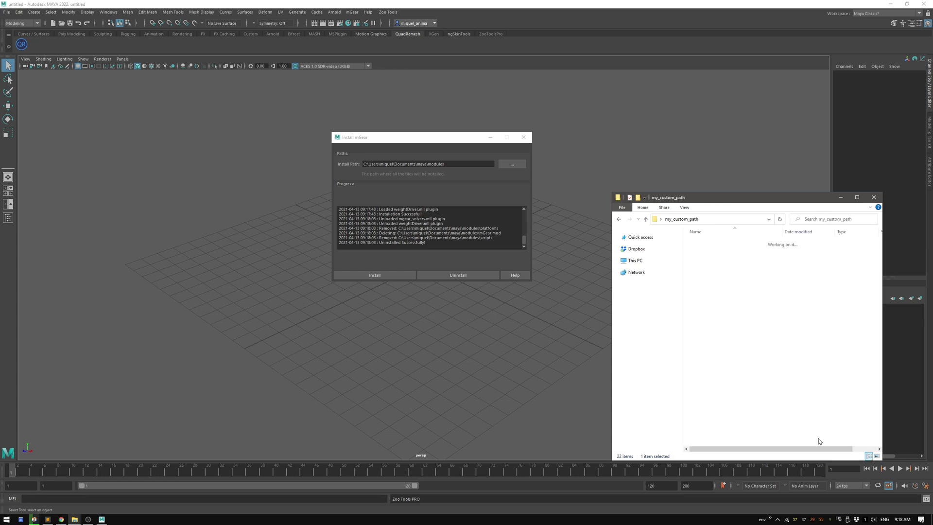
pyautogui.click(724, 219)
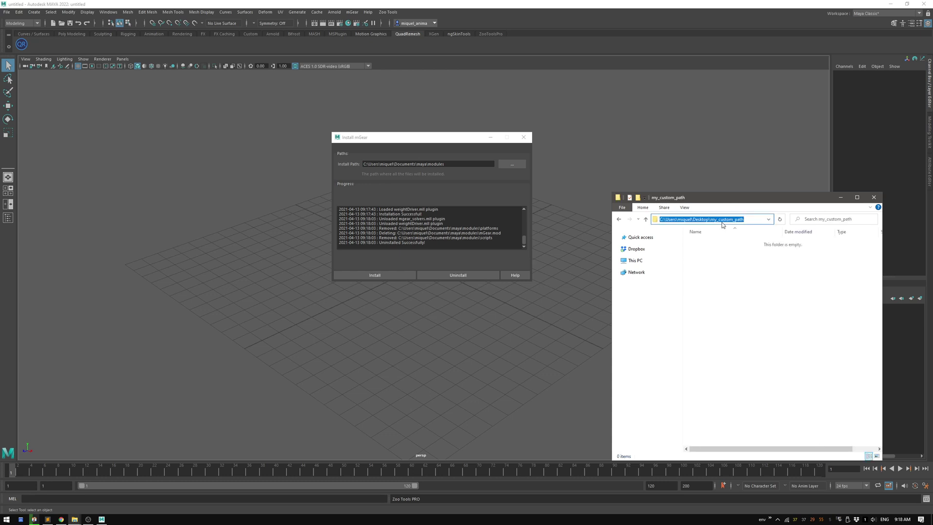
# Step: Set the mGear install path to the Desktop's my_custom_path folder, install mGear there, and dismiss the completion notice
pyautogui.click(461, 165)
pyautogui.hotkey('ctrl', 'a')
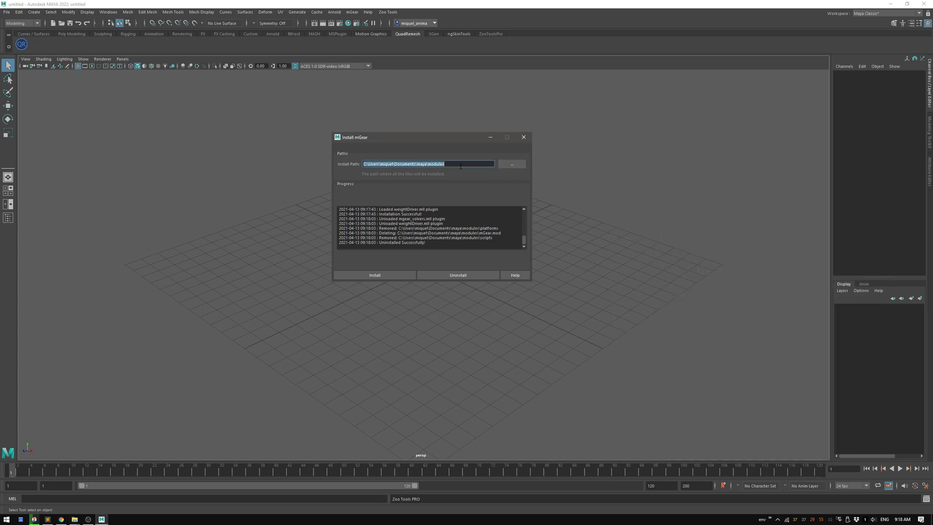
pyautogui.click(518, 165)
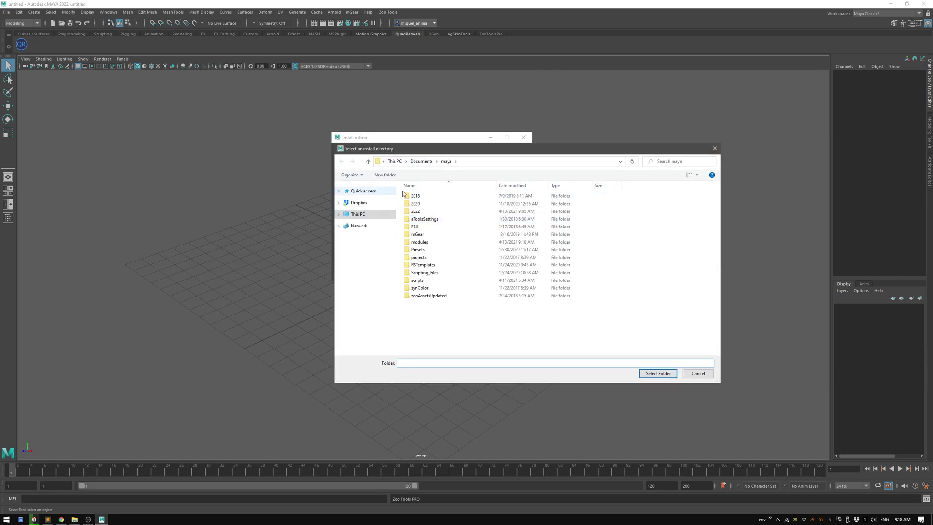
pyautogui.click(394, 161)
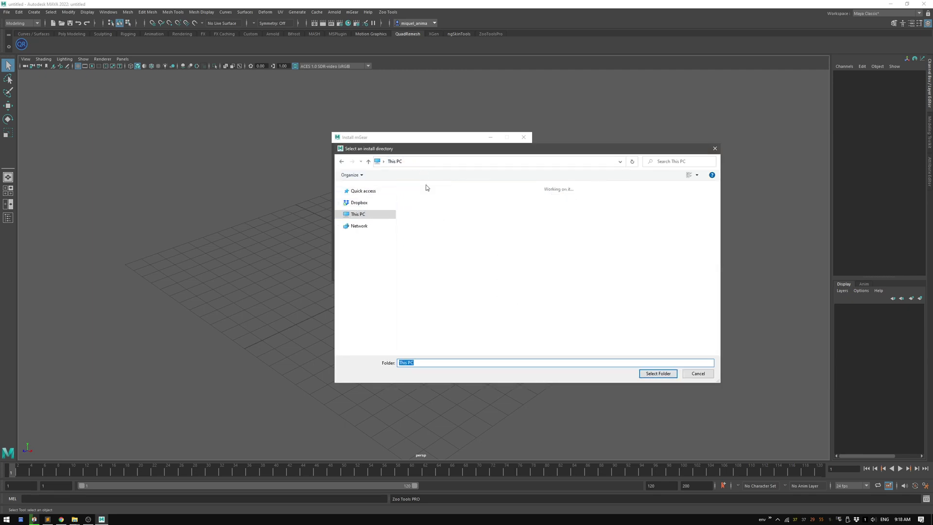
pyautogui.doubleClick(520, 204)
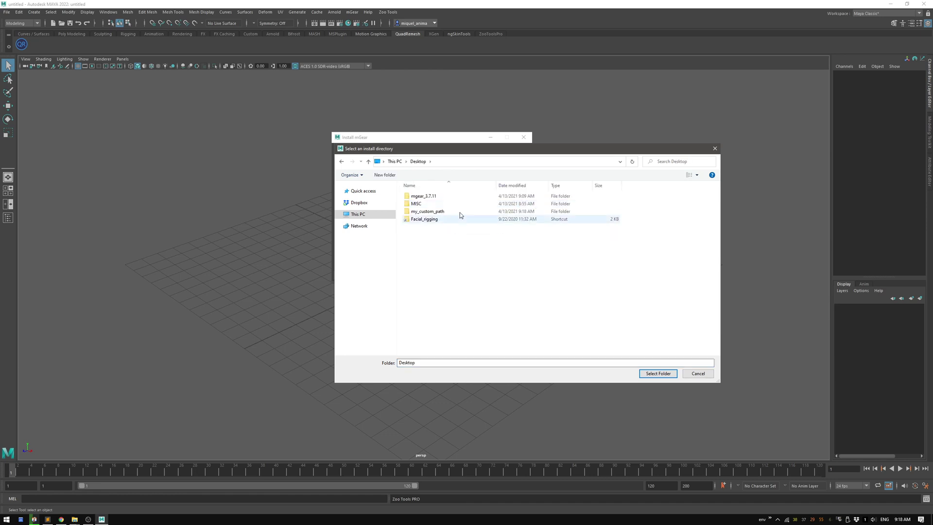
pyautogui.doubleClick(460, 212)
pyautogui.click(650, 373)
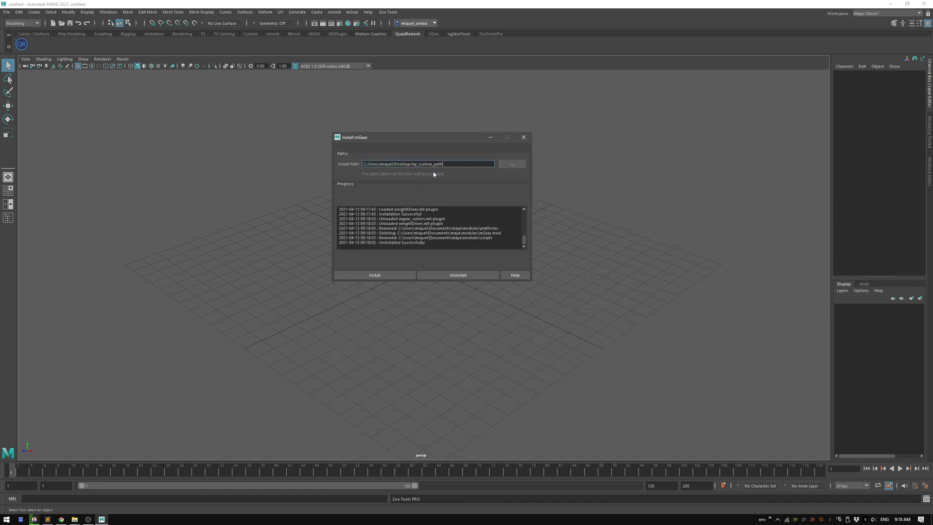
pyautogui.click(390, 278)
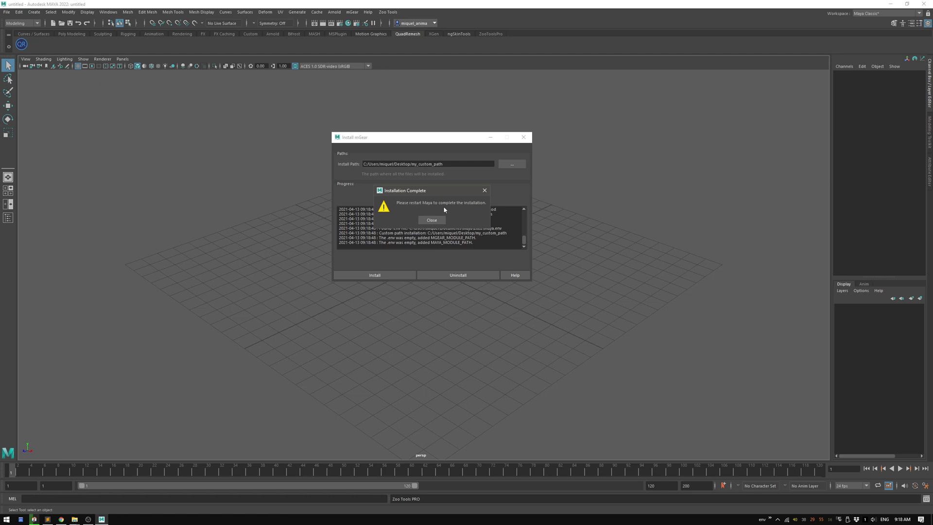
pyautogui.click(432, 219)
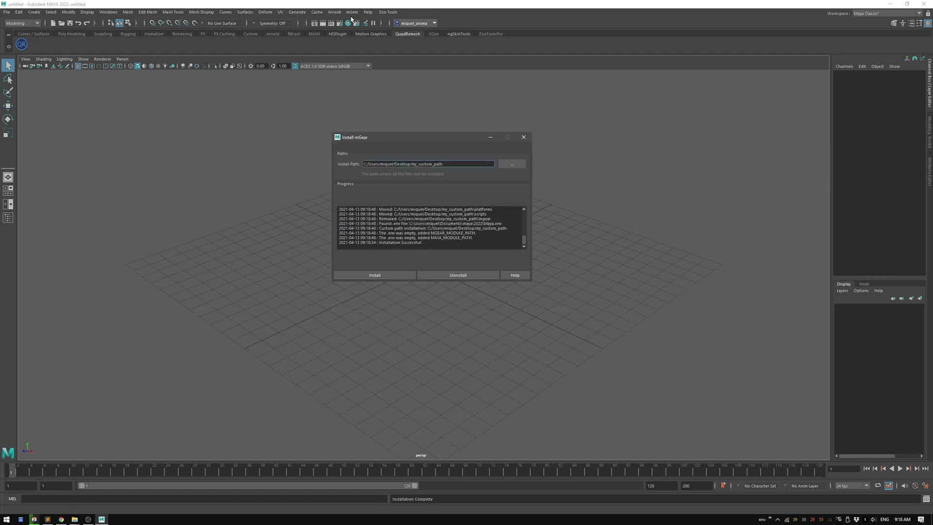
# Step: Check the installed contents of my_custom_path and the module path lines added to the Maya.env file
pyautogui.hotkey('alt', 'Tab')
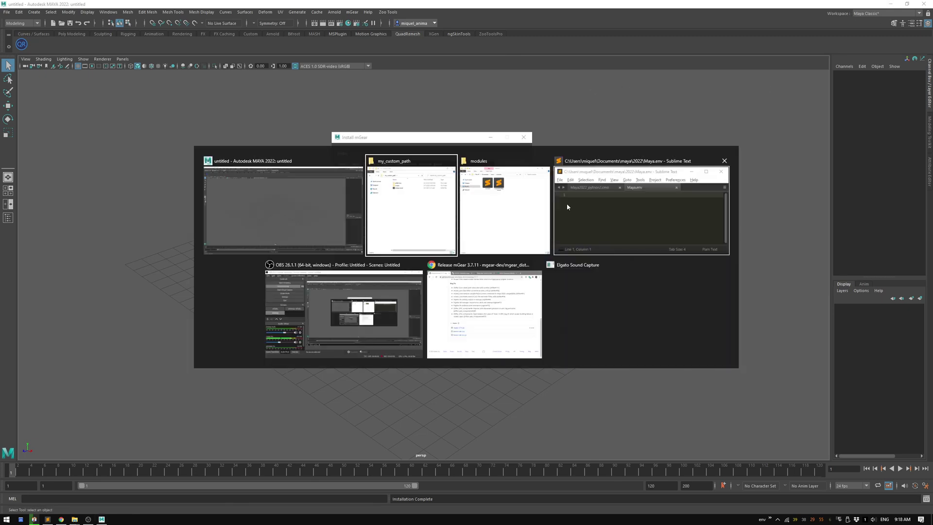
pyautogui.click(415, 226)
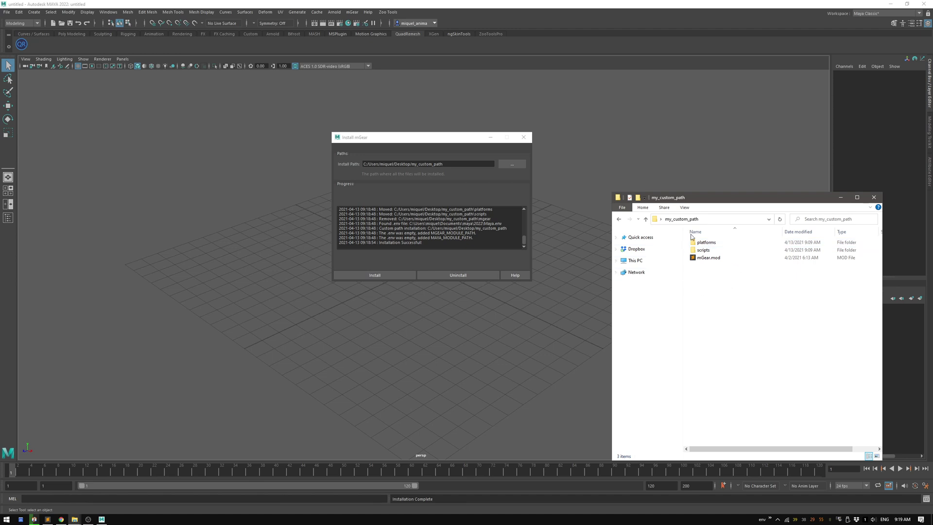
pyautogui.moveTo(705, 197); pyautogui.dragTo(609, 158)
pyautogui.hotkey('alt', 'Tab')
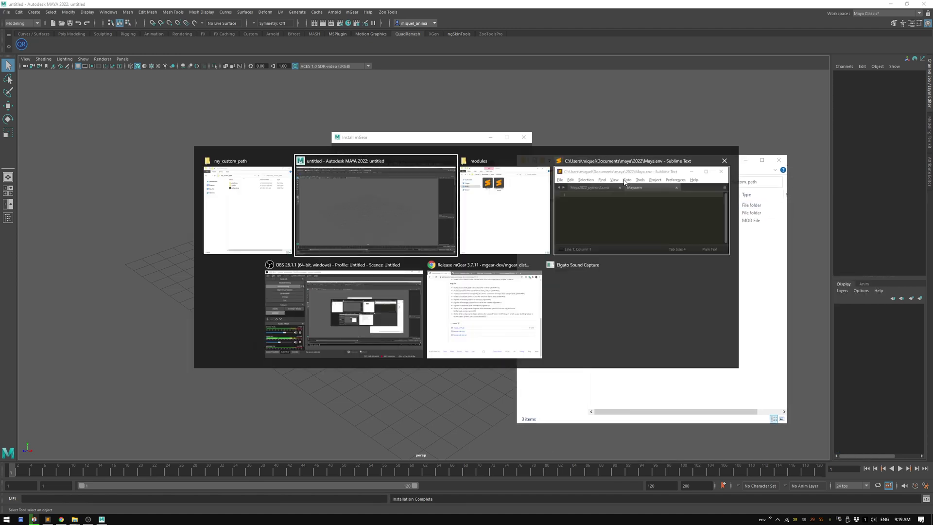
pyautogui.click(631, 228)
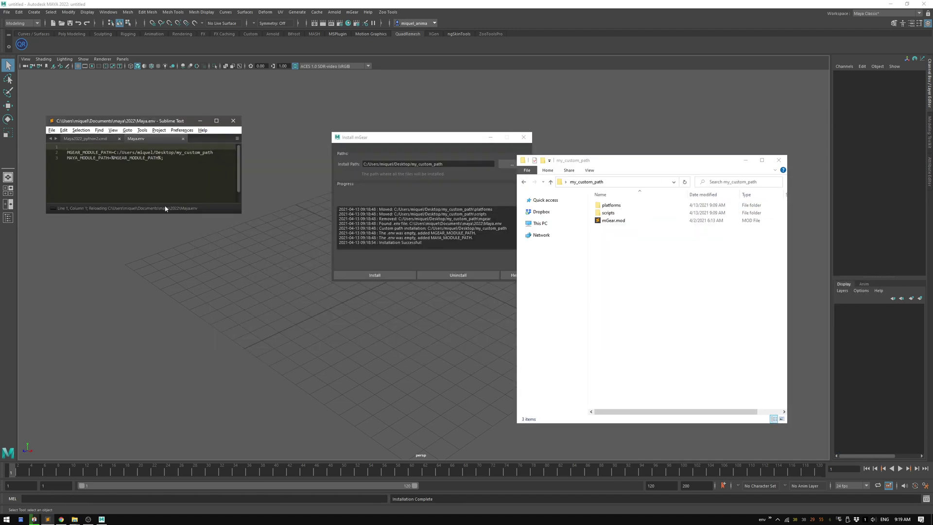
pyautogui.moveTo(176, 160); pyautogui.dragTo(67, 153)
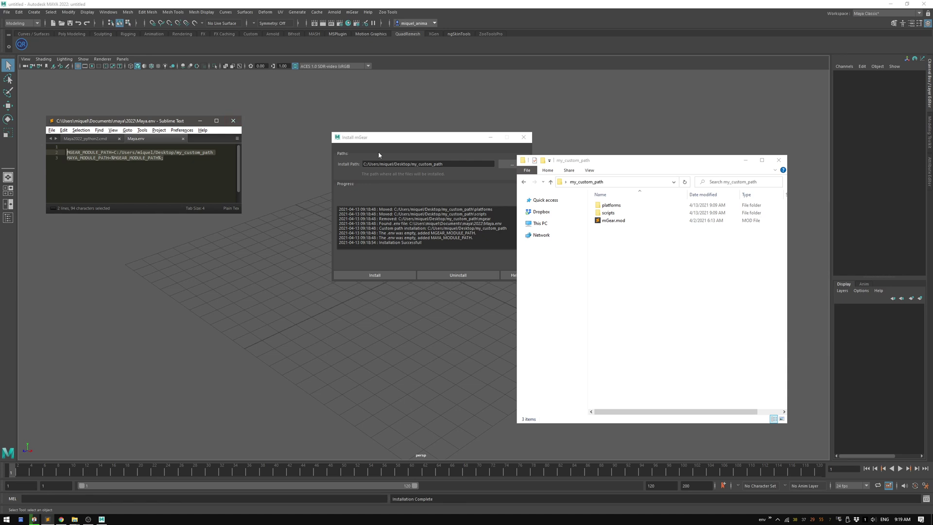
# Step: Uninstall mGear from the Desktop's my_custom_path folder and reopen that folder to check its contents
pyautogui.click(364, 137)
pyautogui.moveTo(403, 144); pyautogui.dragTo(361, 128)
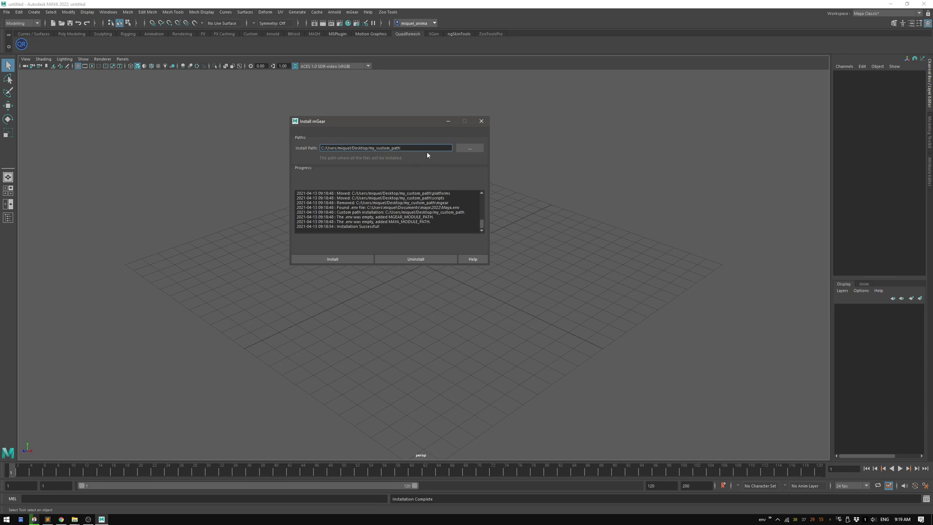
pyautogui.hotkey('alt', 'Tab')
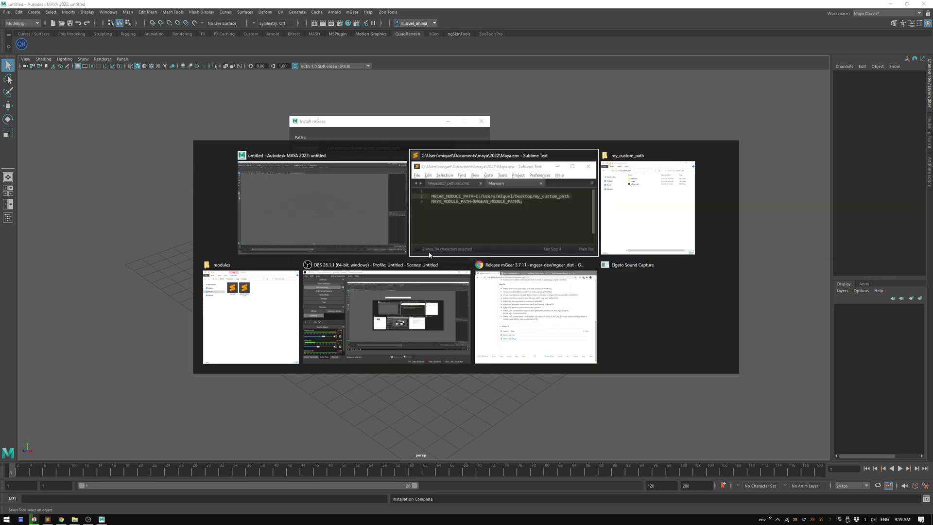
pyautogui.click(641, 228)
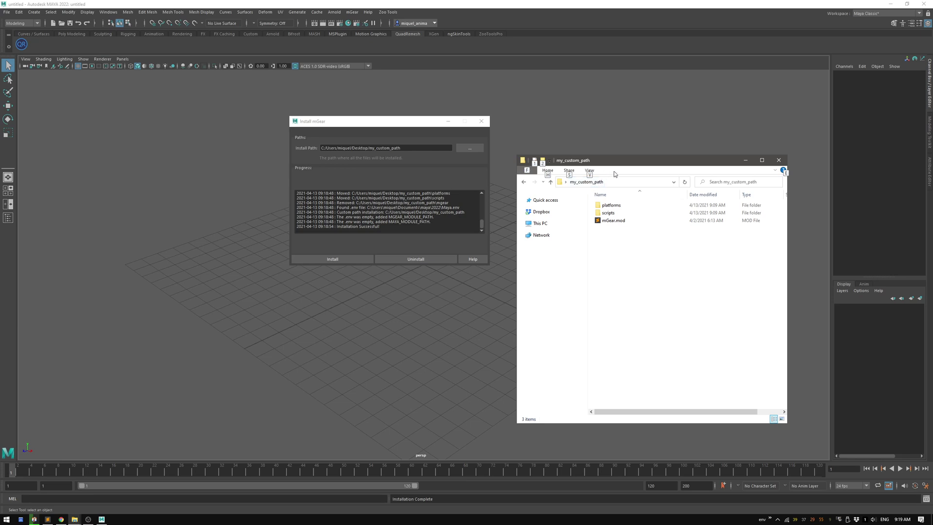
pyautogui.moveTo(620, 157); pyautogui.dragTo(668, 162)
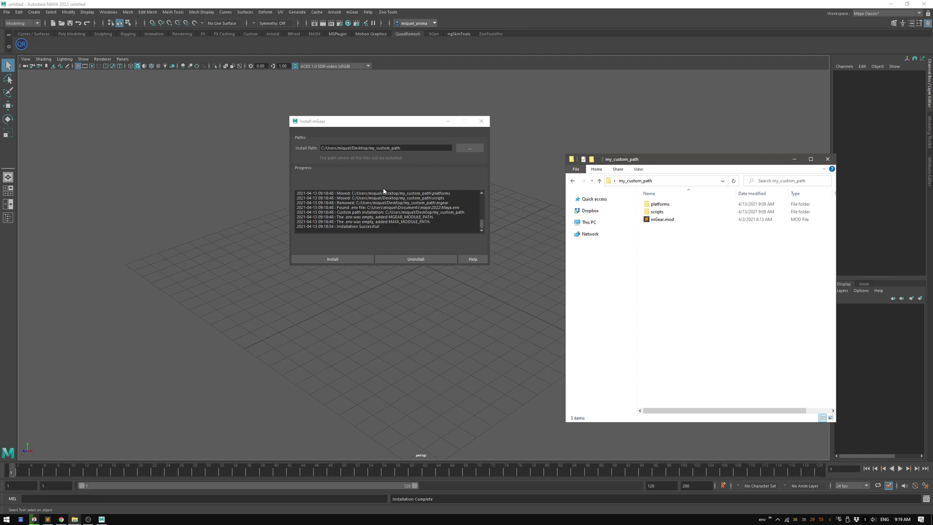
pyautogui.click(408, 148)
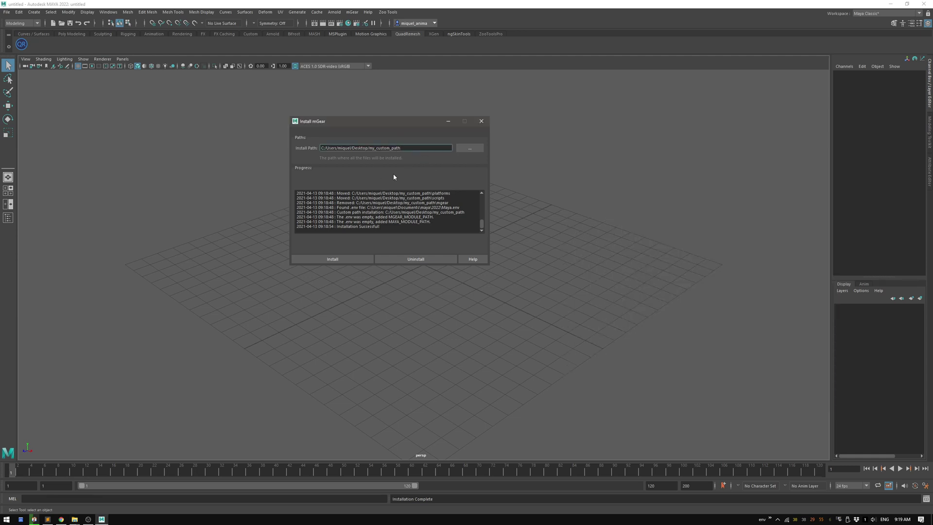
pyautogui.click(416, 259)
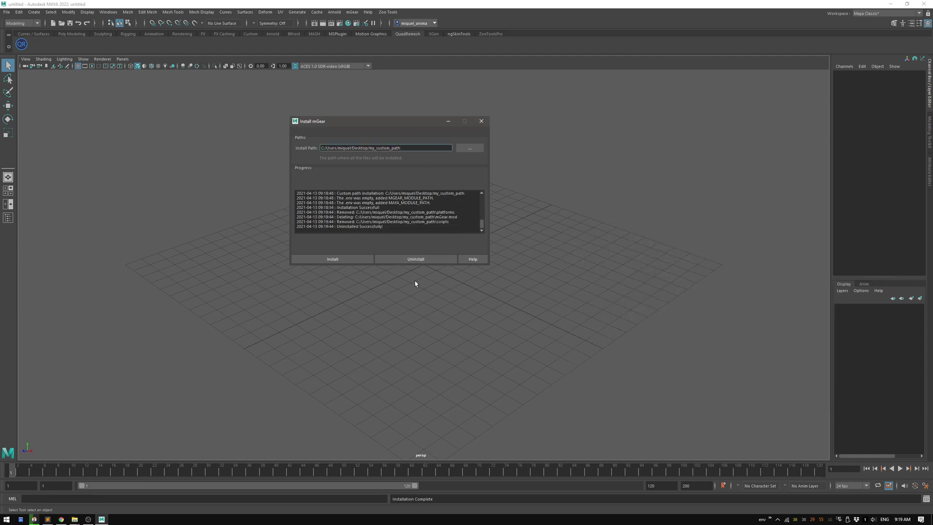
pyautogui.hotkey('alt', 'Tab')
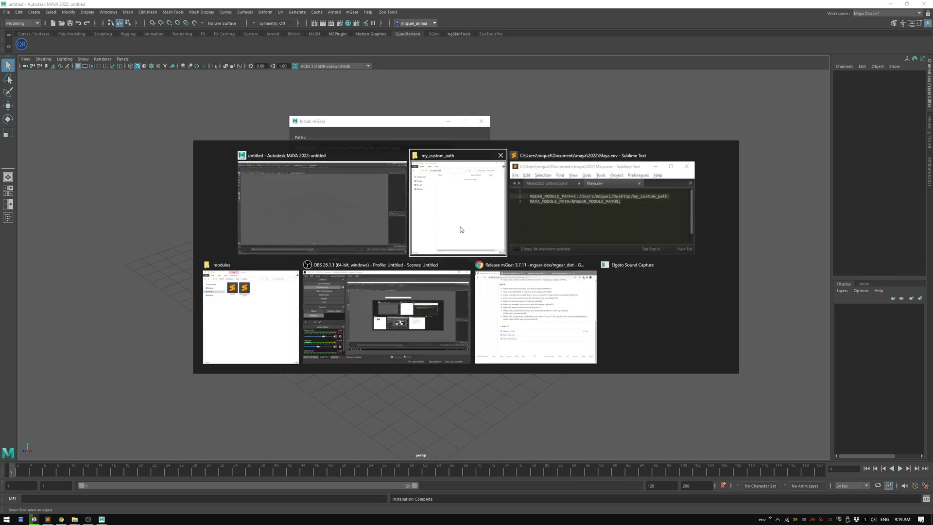
pyautogui.click(461, 229)
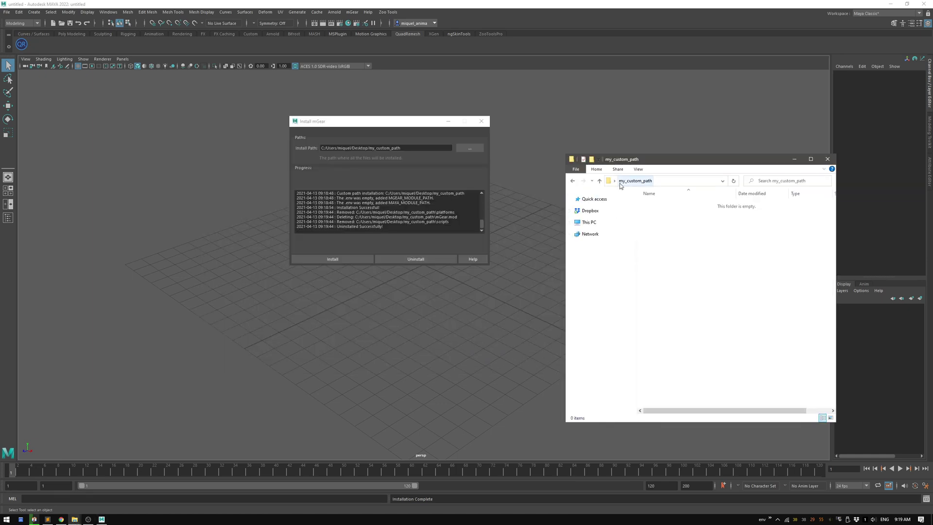
# Step: Install mGear into my_custom_path again, saving a backup of the Maya.env file, and dismiss the completion notice
pyautogui.hotkey('alt', 'Tab')
pyautogui.click(641, 230)
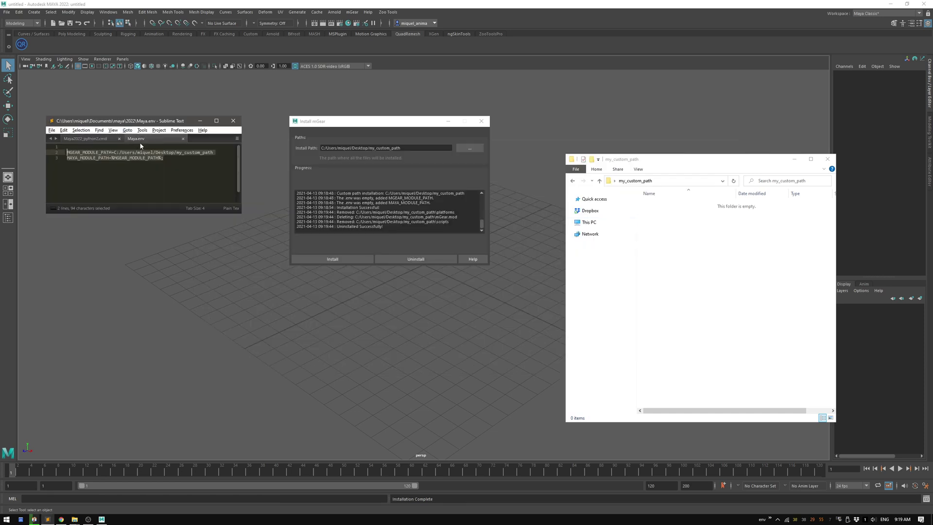
pyautogui.click(329, 260)
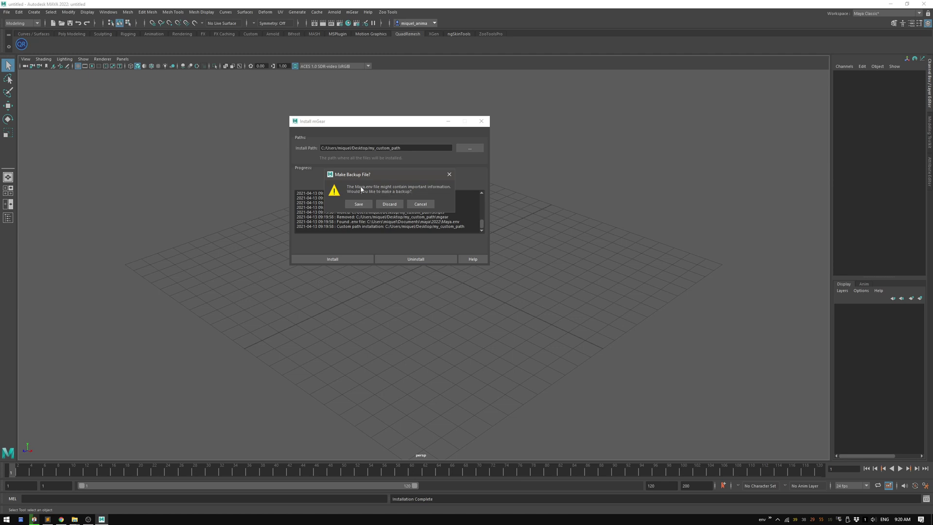
pyautogui.hotkey('alt', 'Tab')
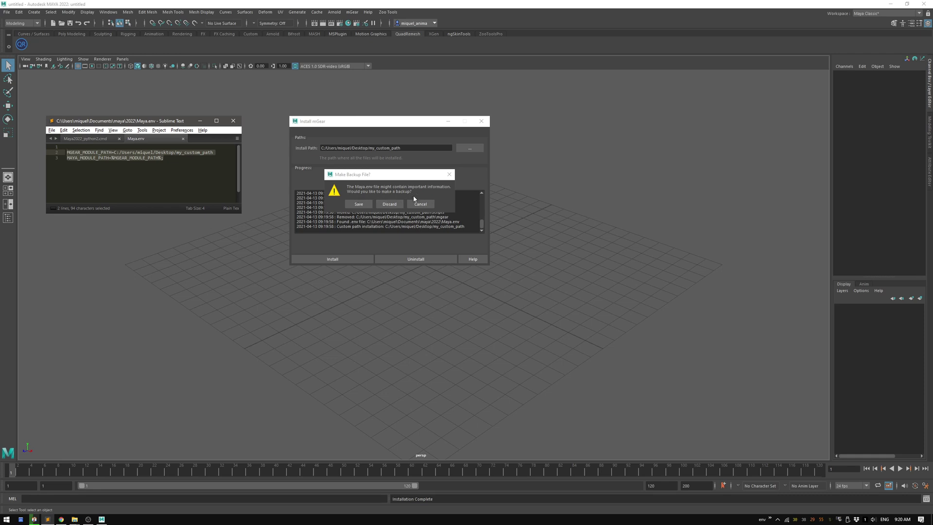
pyautogui.click(358, 204)
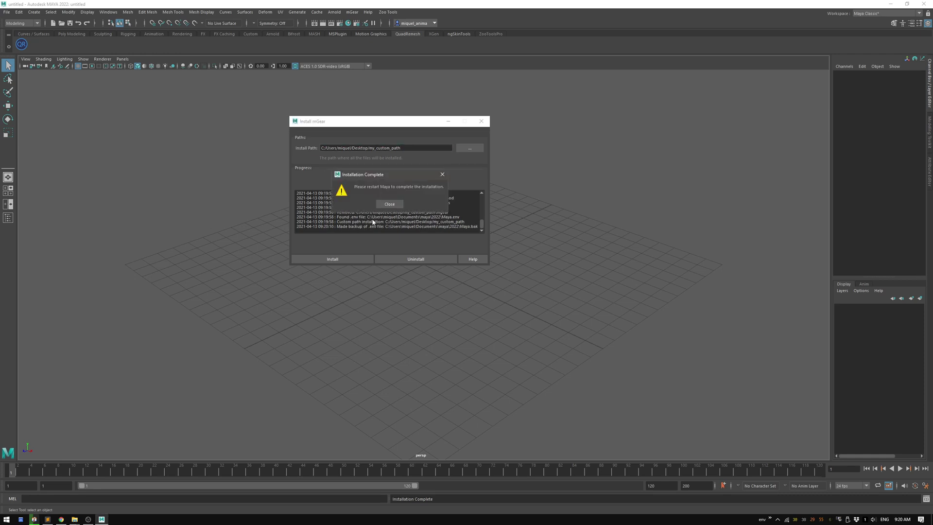
pyautogui.click(389, 205)
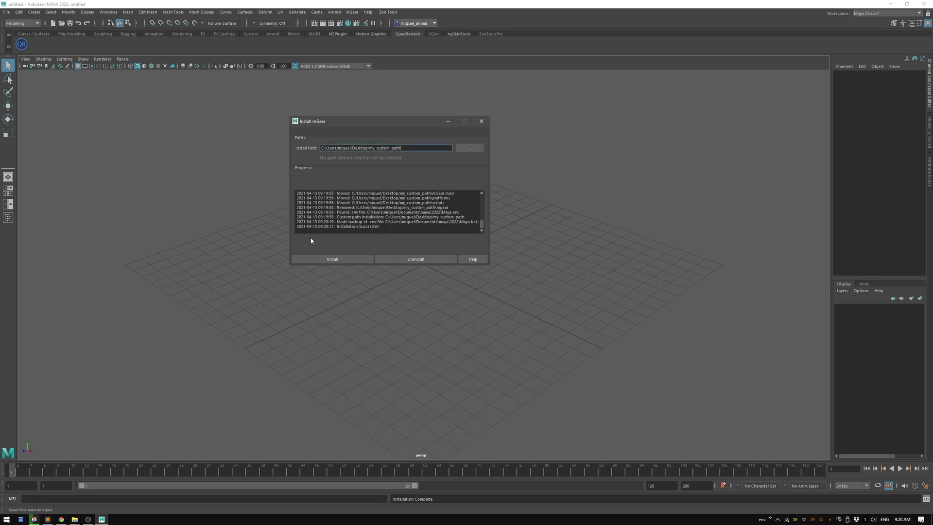
# Step: Check the contents of the my_custom_path folder and of the modules folder in Documents\maya
pyautogui.hotkey('alt', 'Tab')
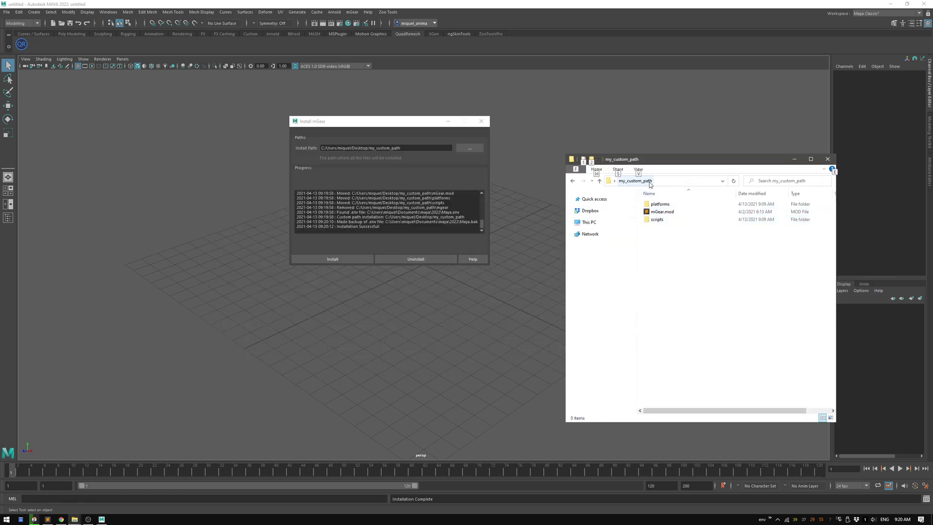
pyautogui.hotkey('alt', 'Tab')
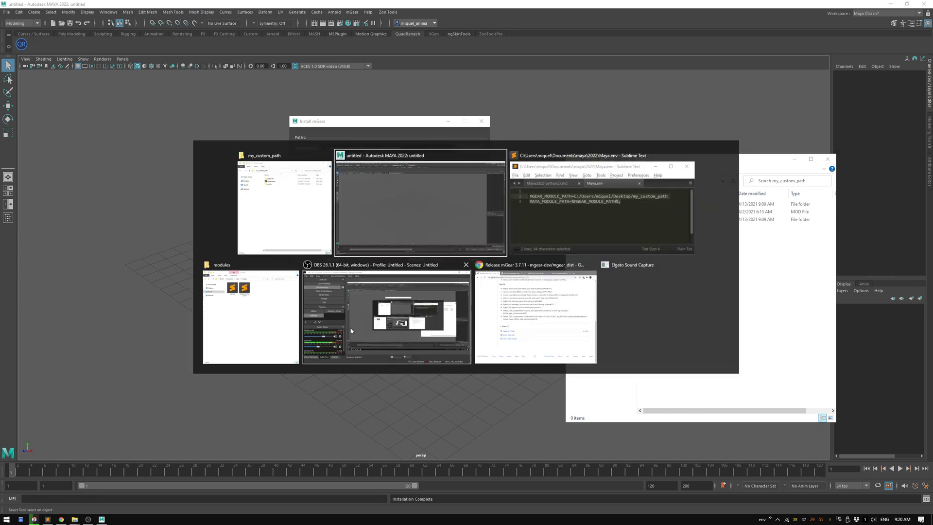
pyautogui.click(263, 326)
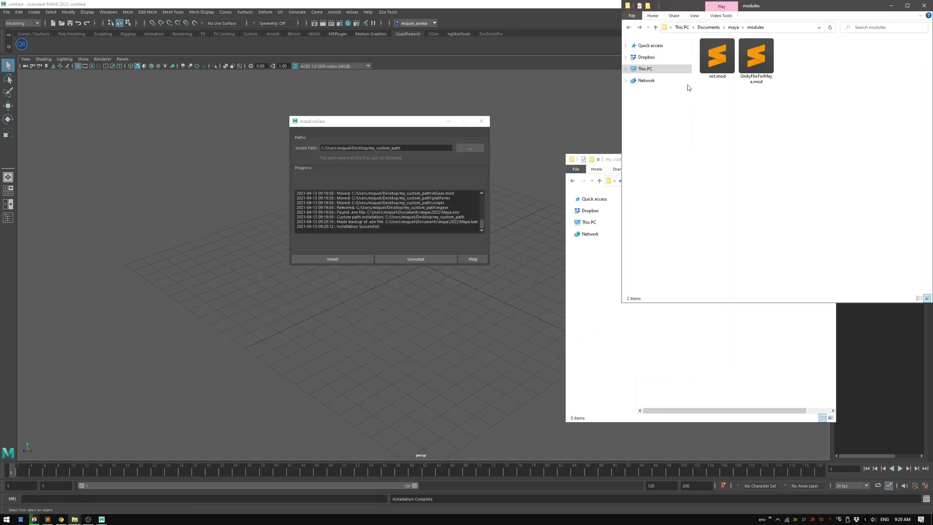
# Step: Switch to Sublime Text and open the Maya.bak backup file from Documents\maya\2022
pyautogui.hotkey('alt', 'Tab')
pyautogui.click(627, 224)
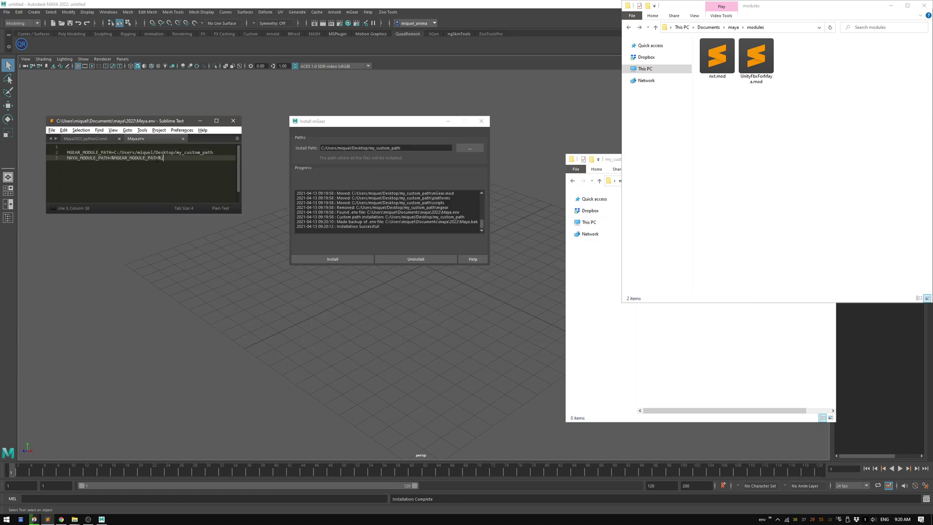
pyautogui.hotkey('ctrl', 'o')
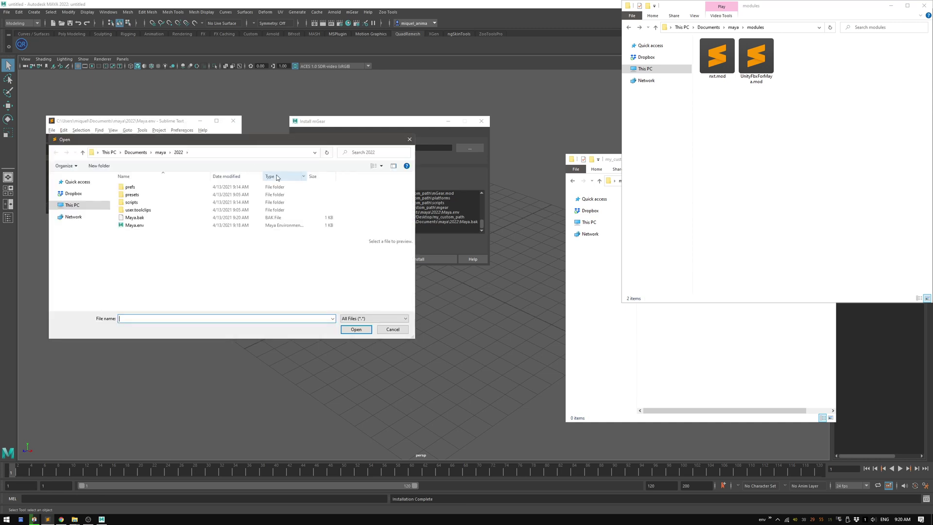
pyautogui.click(163, 218)
pyautogui.click(356, 330)
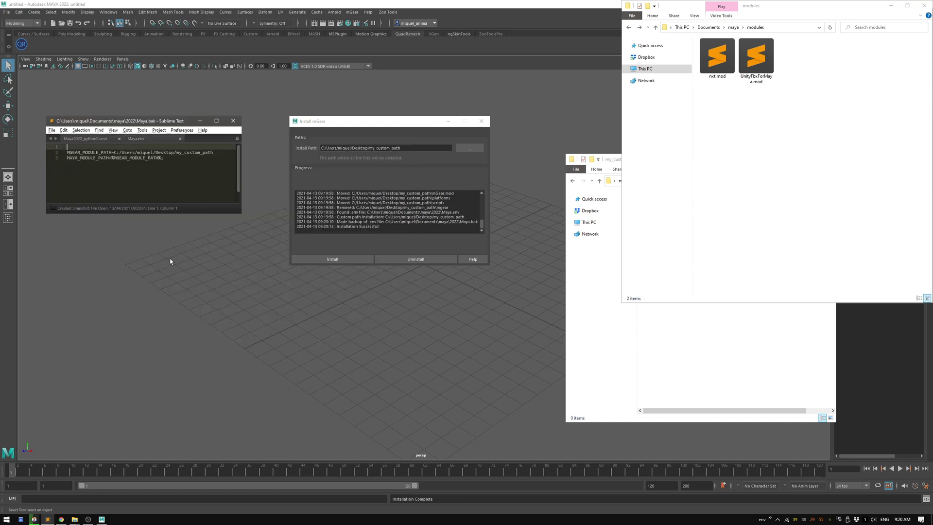
# Step: Compare Maya.bak with Maya.env and select the MGEAR_MODULE_PATH and MAYA_MODULE_PATH lines in Maya.env
pyautogui.hotkey('ctrl', 'Tab')
pyautogui.hotkey('ctrl', 'Tab')
pyautogui.click(136, 138)
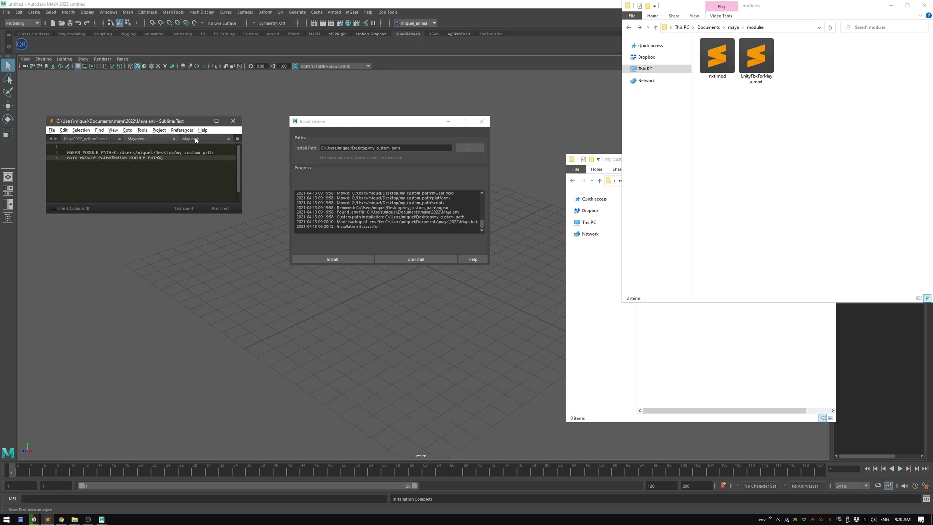
pyautogui.click(190, 139)
pyautogui.click(147, 139)
pyautogui.moveTo(67, 152); pyautogui.dragTo(92, 165)
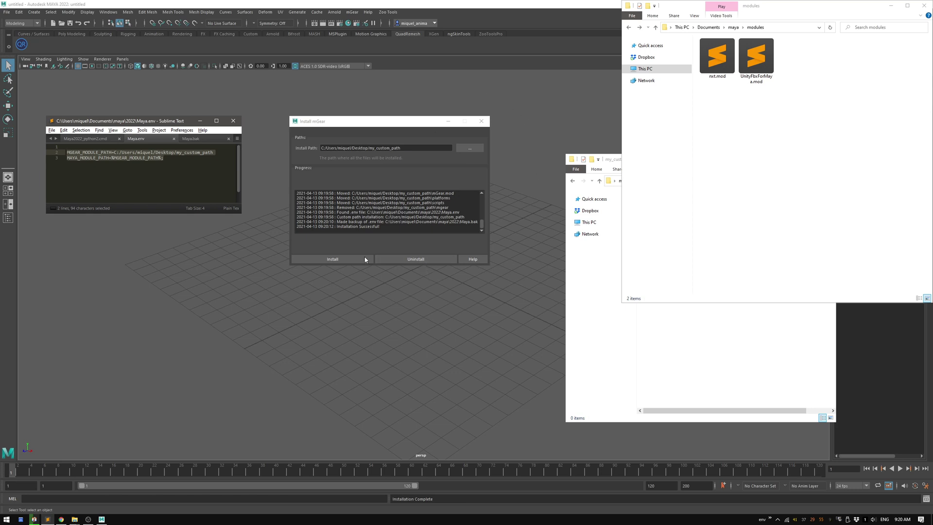
# Step: Show the MAYA_PYTHON_VERSION line in the Maya2022_python2.cmd launch script
pyautogui.click(81, 140)
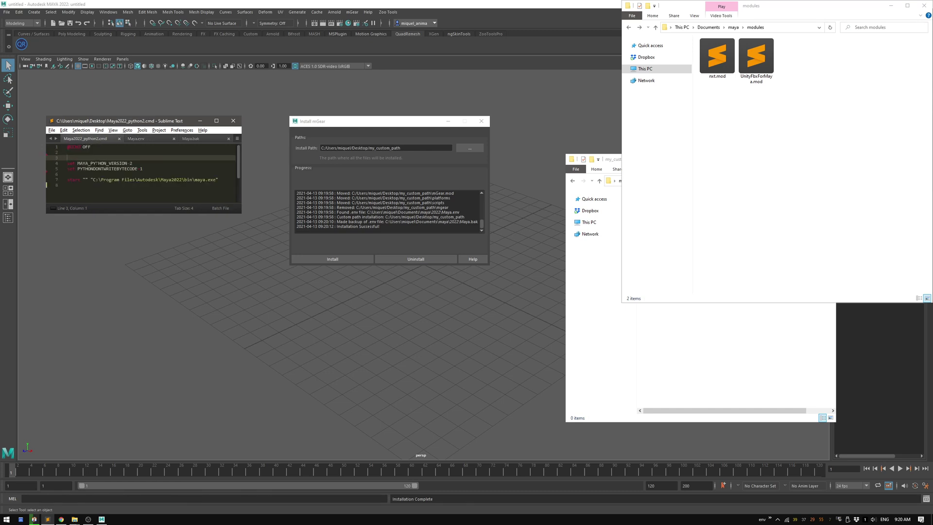
pyautogui.click(136, 163)
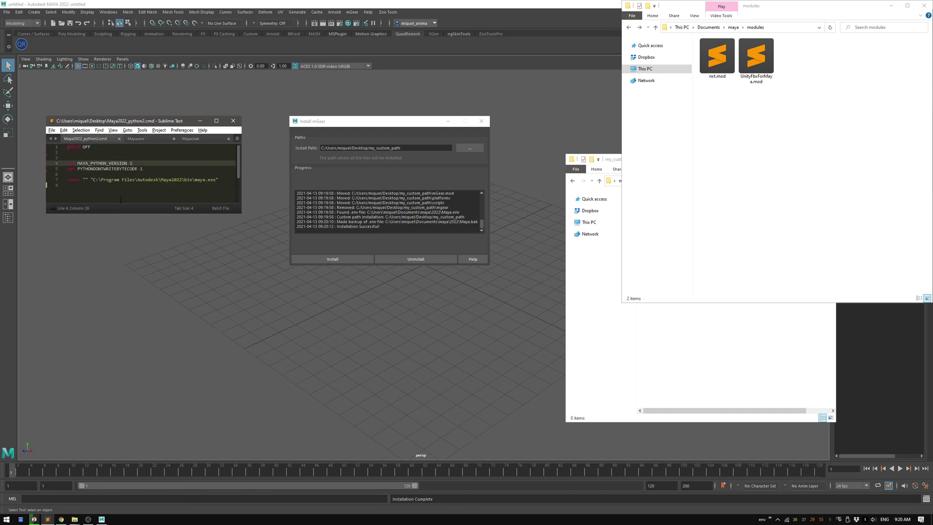